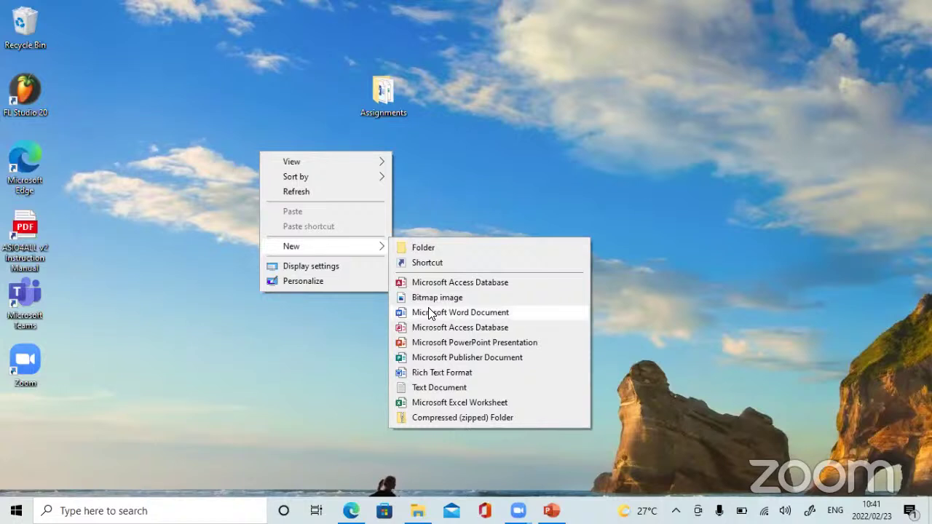
- Create a new Microsoft Word document on the desktop, keeping its default name
{"action": "left_click", "coordinate": [428, 312]}
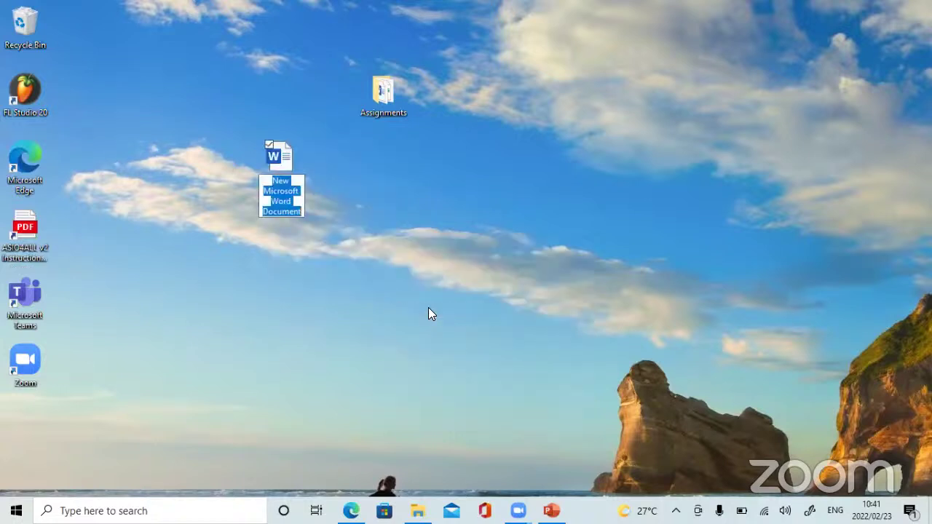
{"action": "key", "text": "Return"}
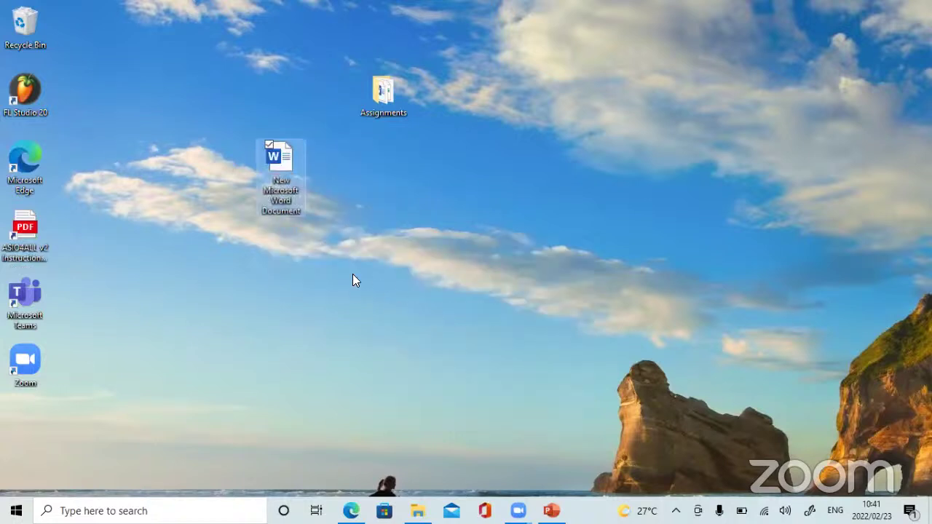
{"action": "left_click", "coordinate": [500, 230]}
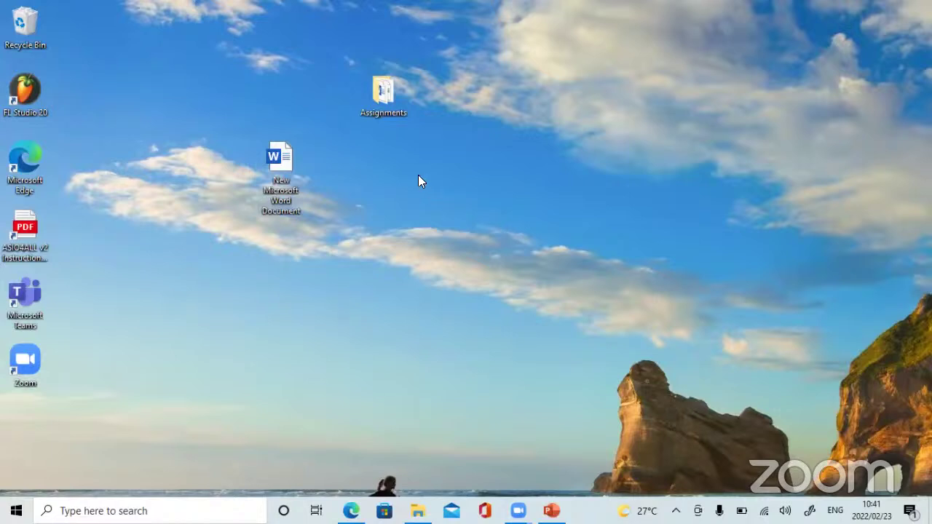
- Rename the new Word document on the desktop as "acct101 assign1"
{"action": "left_click", "coordinate": [294, 179]}
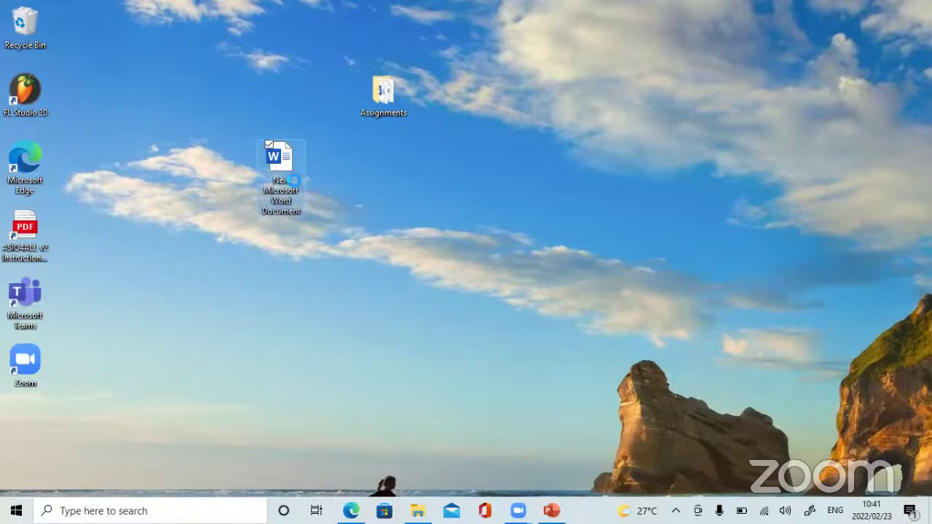
{"action": "right_click", "coordinate": [294, 179]}
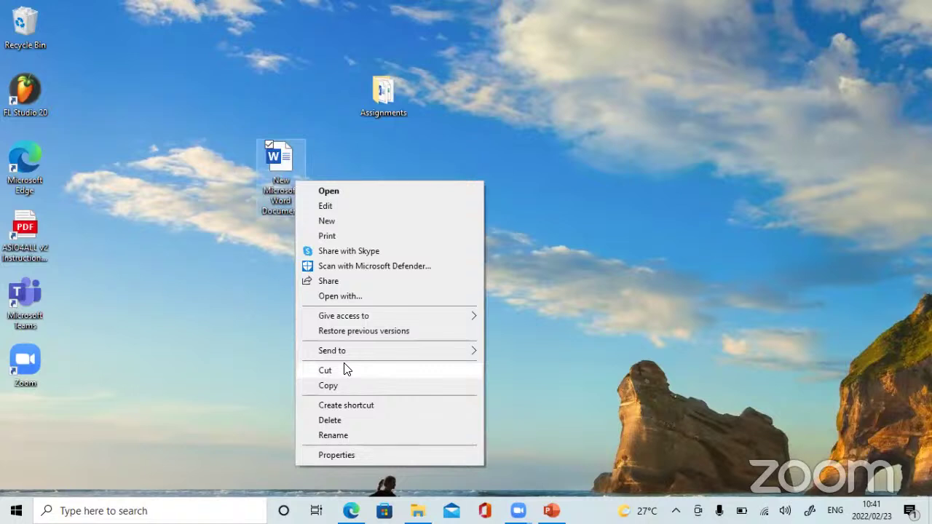
{"action": "left_click", "coordinate": [334, 437]}
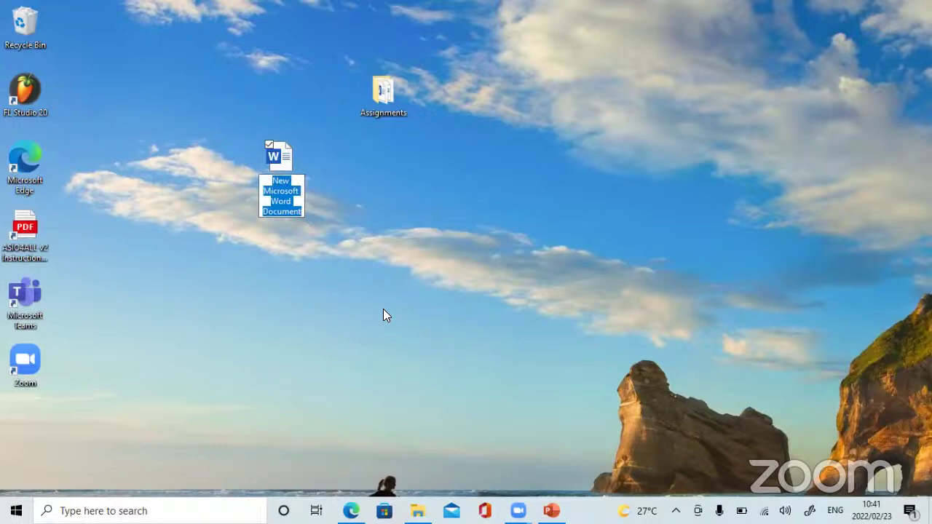
{"action": "type", "text": "acct1"}
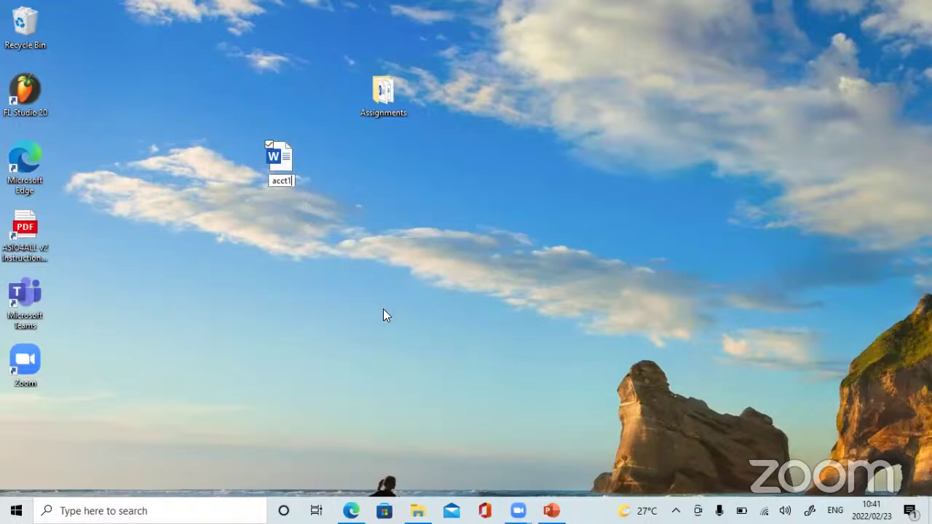
{"action": "type", "text": "01 assi"}
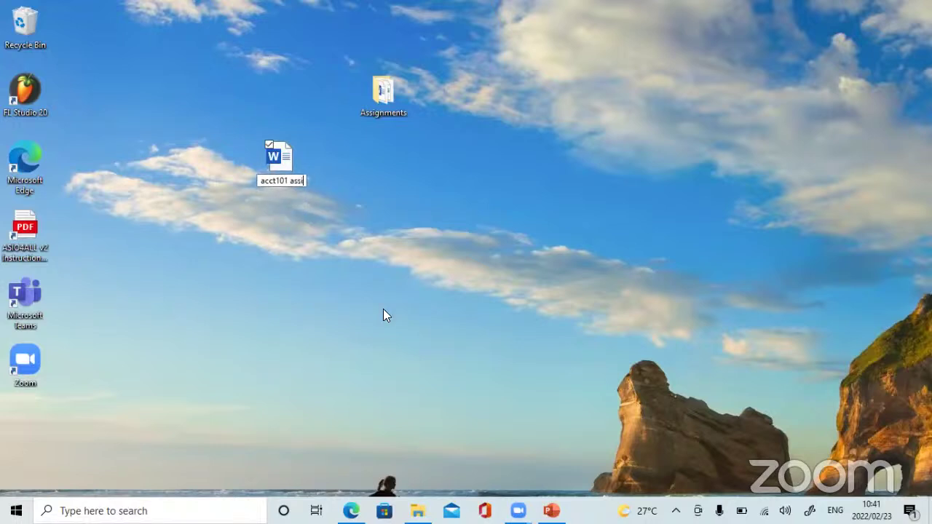
{"action": "type", "text": "gn1"}
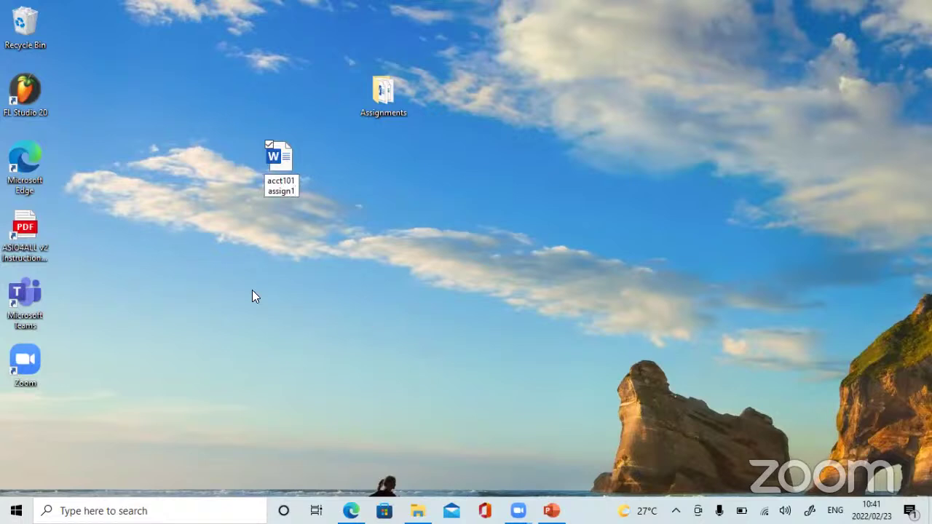
{"action": "key", "text": "Return"}
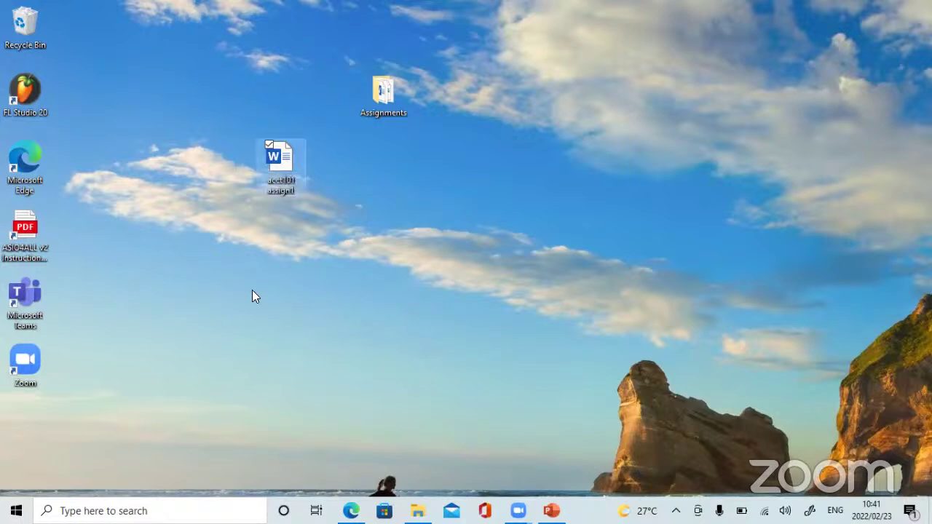
{"action": "left_click", "coordinate": [333, 167]}
- Search the computer for "word", launch Word and create a blank document
{"action": "key", "text": "super"}
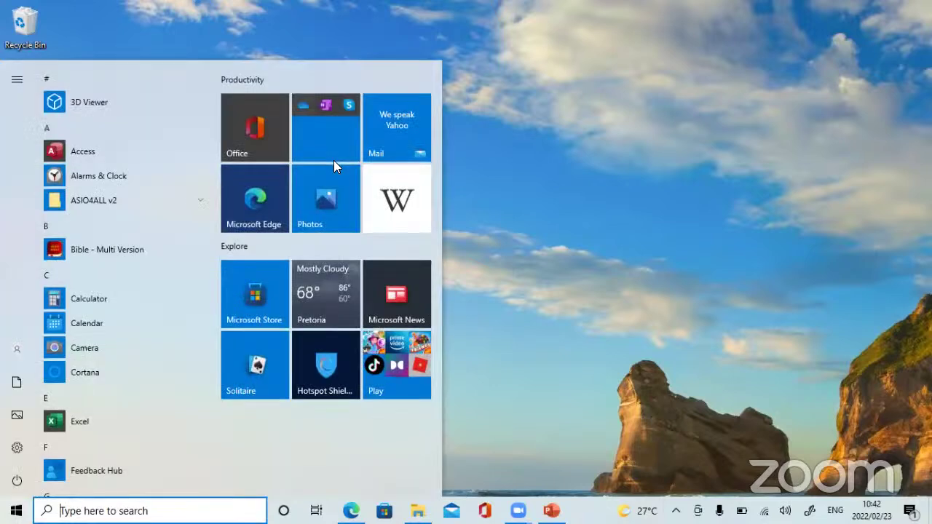
{"action": "key", "text": "Escape"}
{"action": "key", "text": "super"}
{"action": "type", "text": "word"}
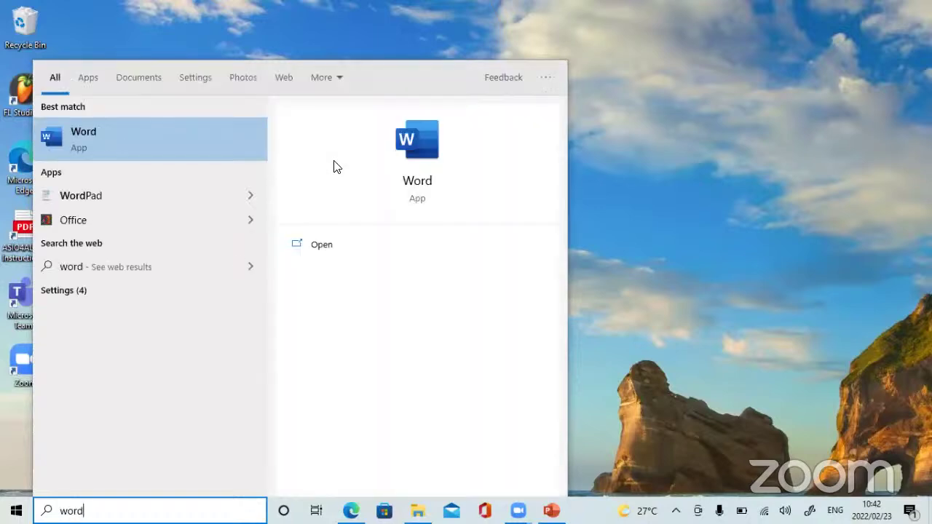
{"action": "left_click", "coordinate": [420, 153]}
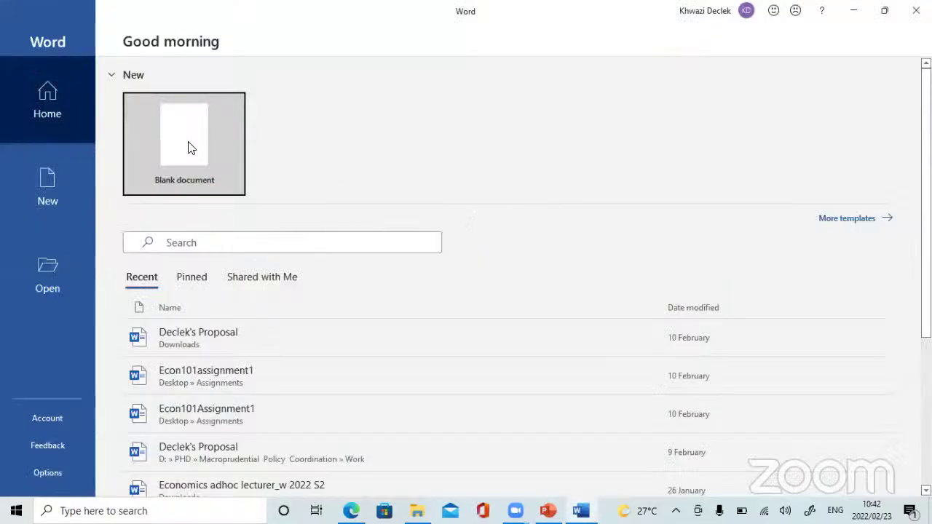
{"action": "left_click", "coordinate": [179, 144]}
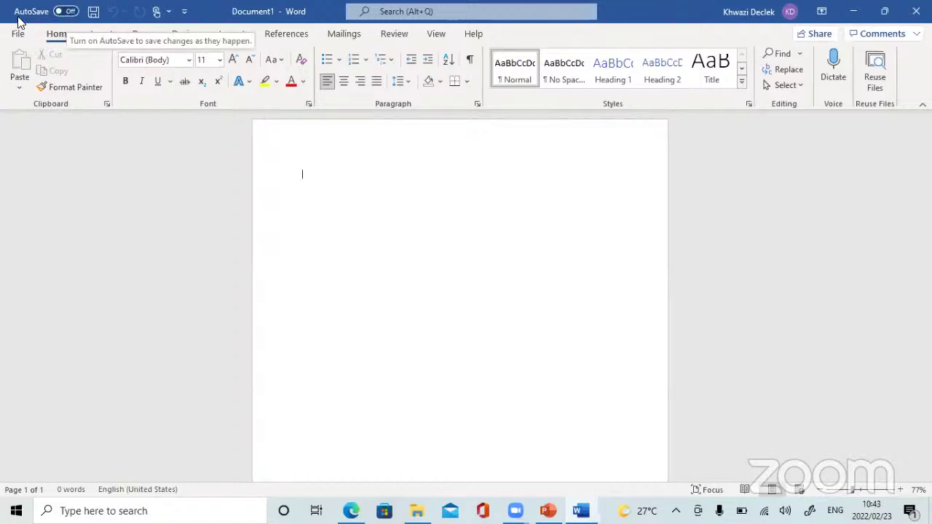
- Turn on AutoSave by uploading the blank document to OneDrive - Personal, naming it with the author's first name
{"action": "left_click", "coordinate": [69, 11]}
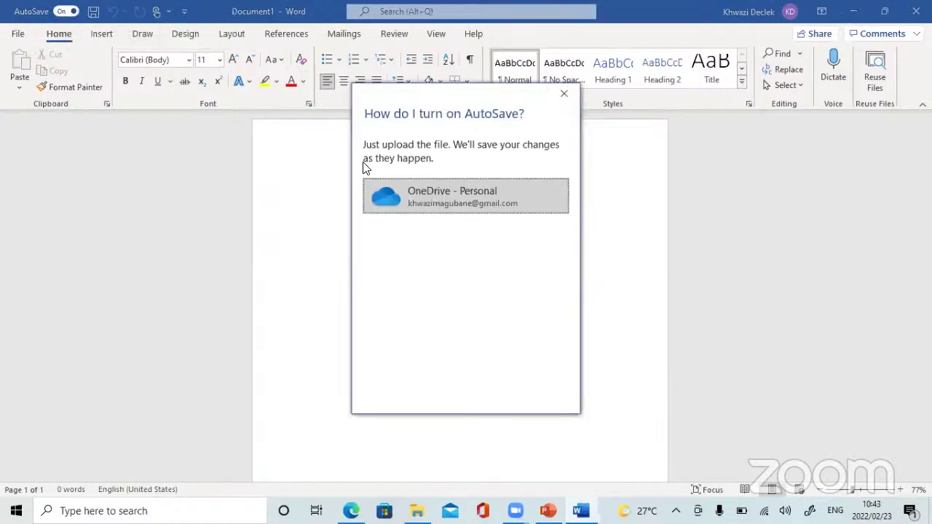
{"action": "left_click", "coordinate": [430, 194]}
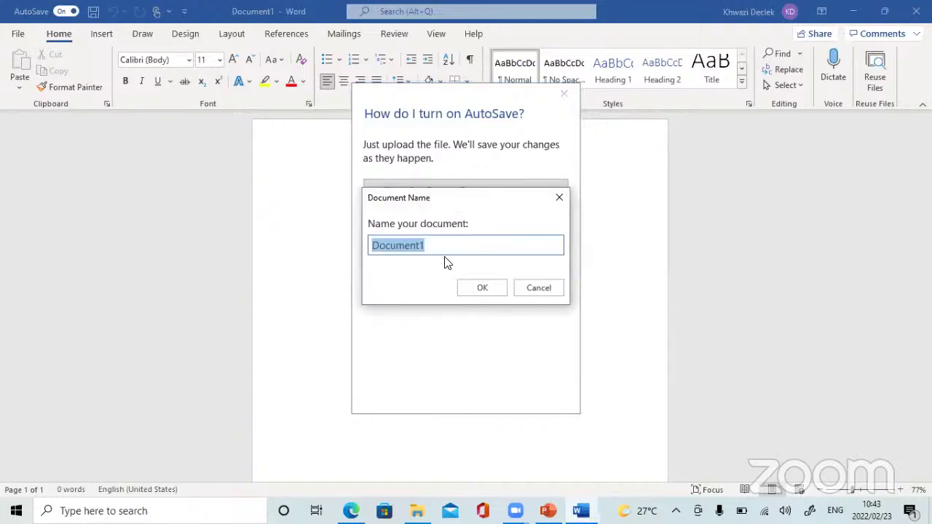
{"action": "type", "text": "khwazi"}
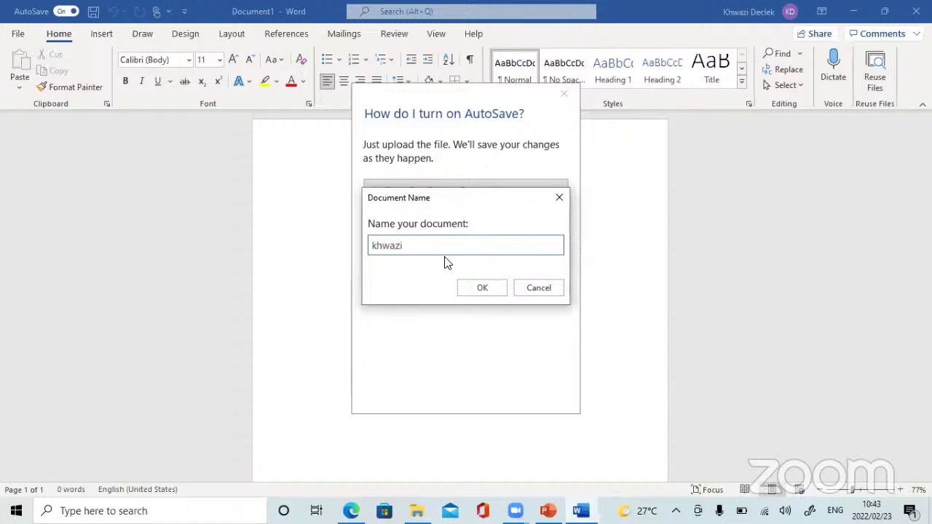
{"action": "key", "text": "Return"}
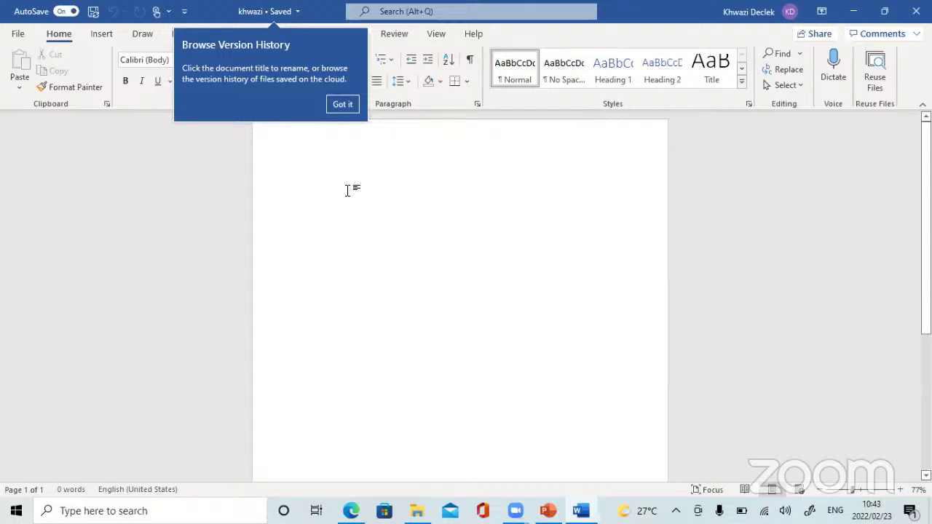
- Save a copy of the document to the Desktop as a Word Document under the same name, and close Word
{"action": "left_click", "coordinate": [21, 46]}
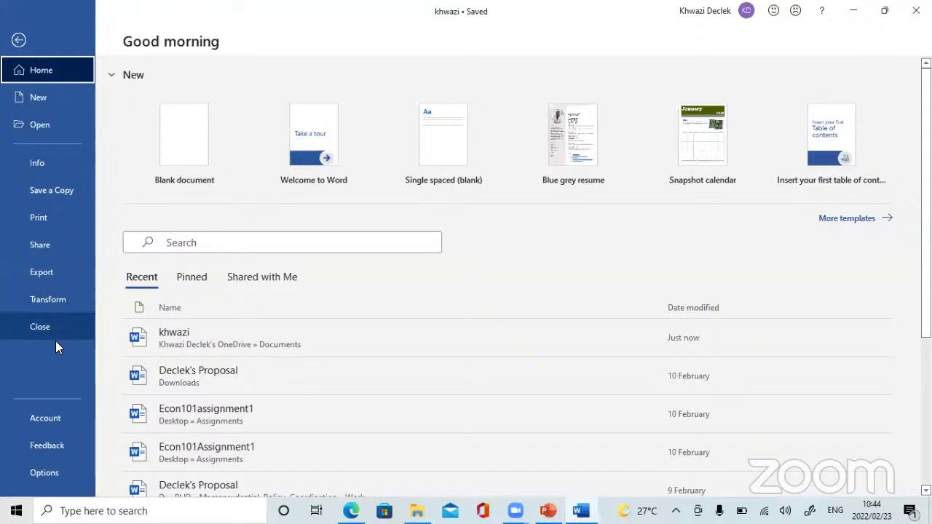
{"action": "left_click", "coordinate": [64, 188]}
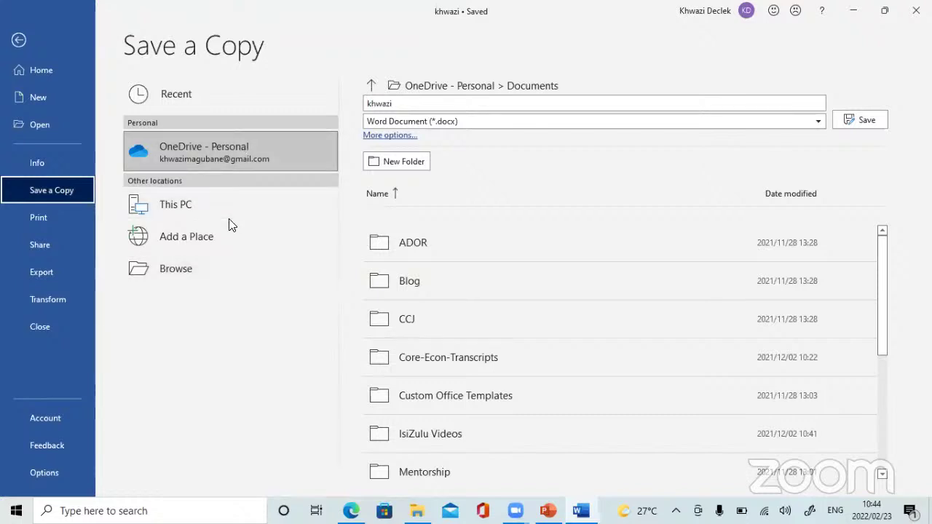
{"action": "left_click", "coordinate": [186, 269]}
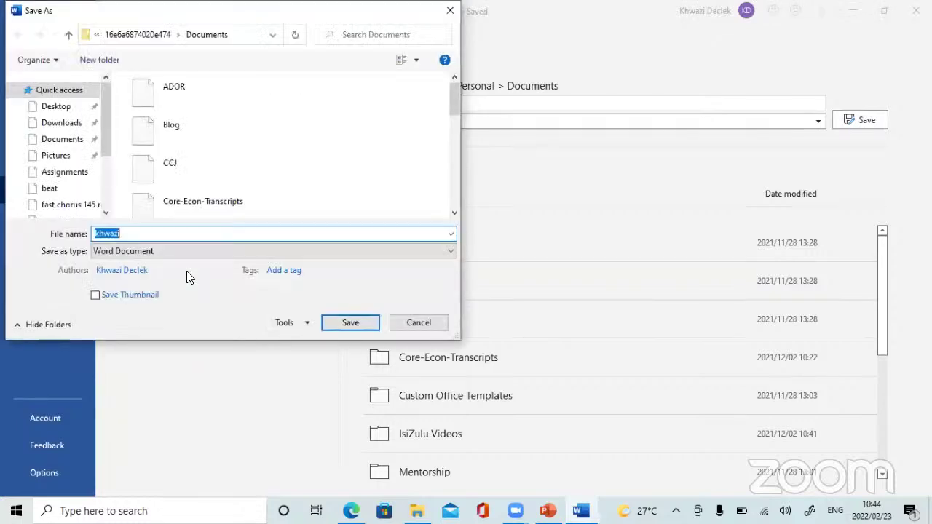
{"action": "left_click", "coordinate": [55, 109]}
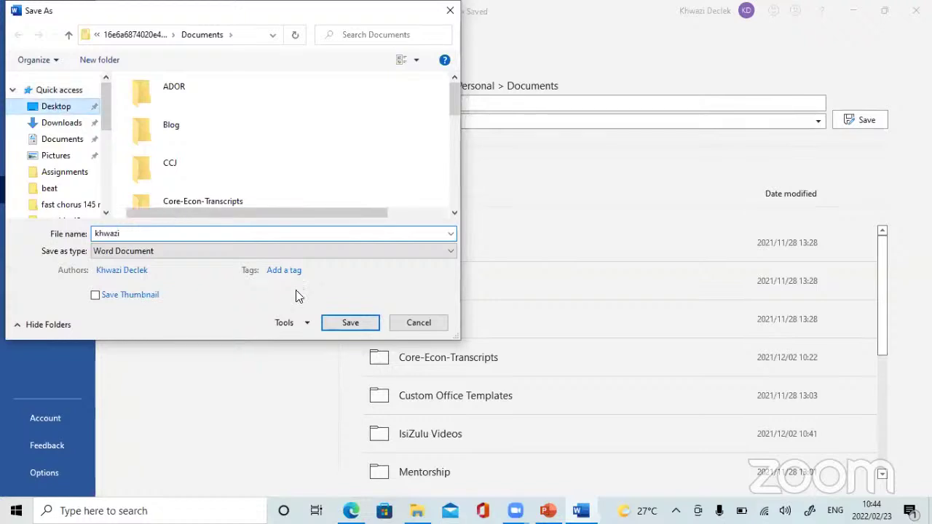
{"action": "left_click", "coordinate": [344, 329]}
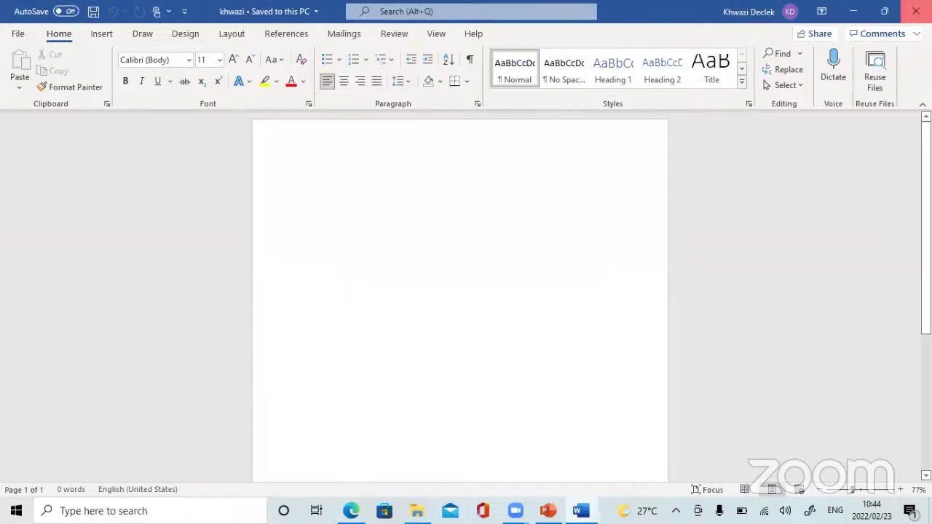
{"action": "left_click", "coordinate": [915, 11]}
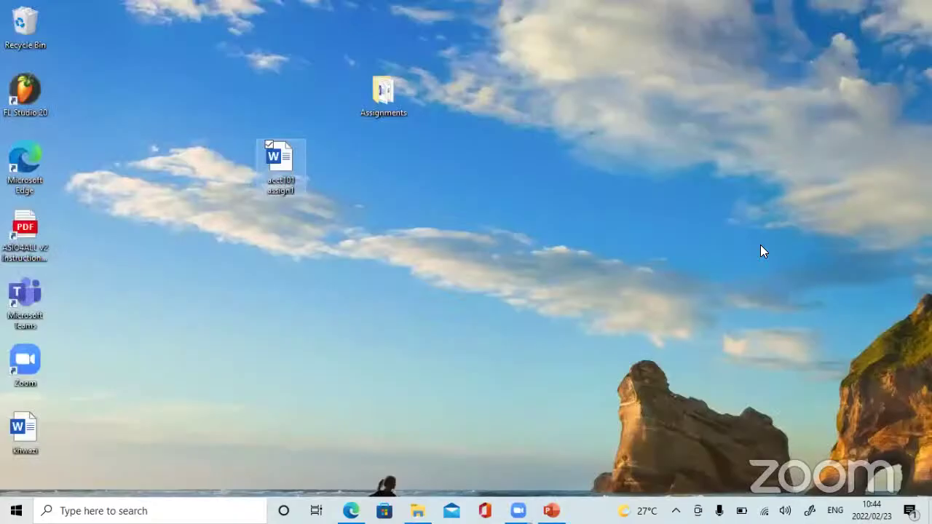
{"action": "left_click", "coordinate": [762, 251]}
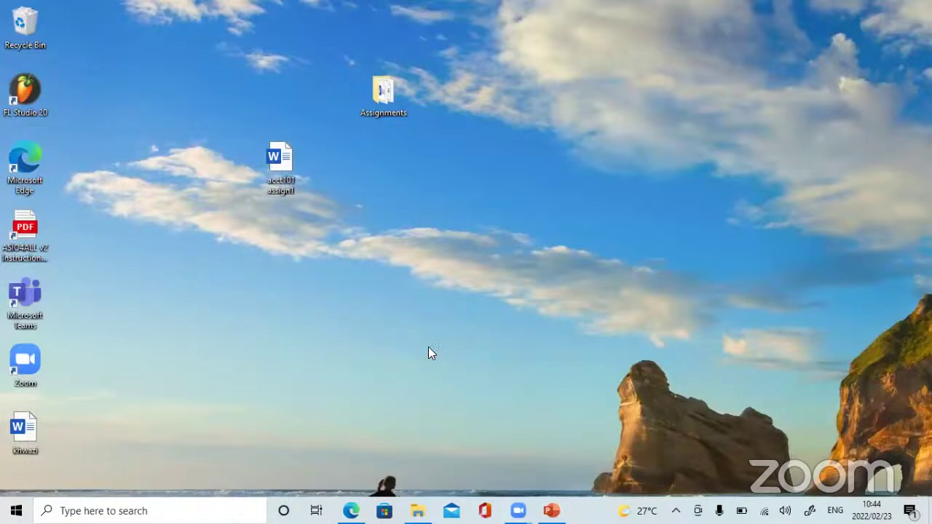
- Open the document copy saved on the desktop under the author's first name
{"action": "double_click", "coordinate": [25, 428]}
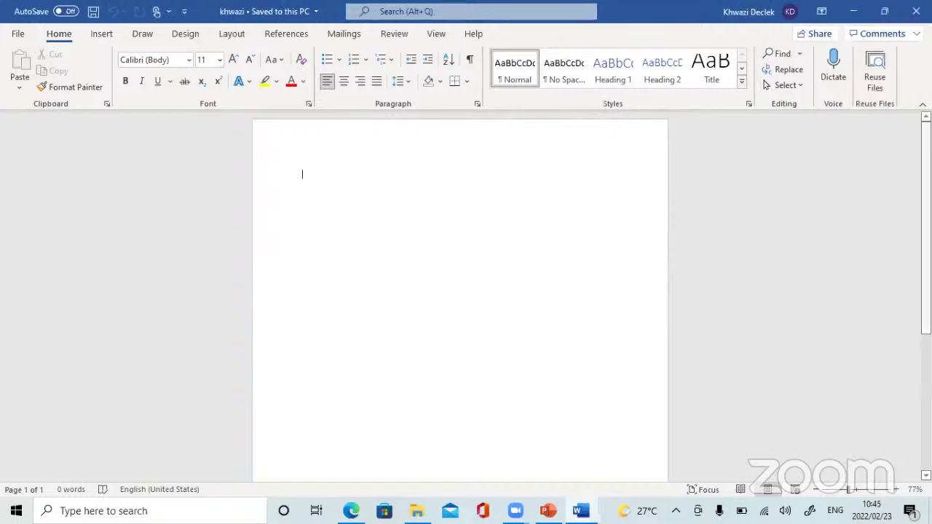
{"action": "scroll", "coordinate": [460, 291], "scroll_direction": "down", "scroll_amount": 5}
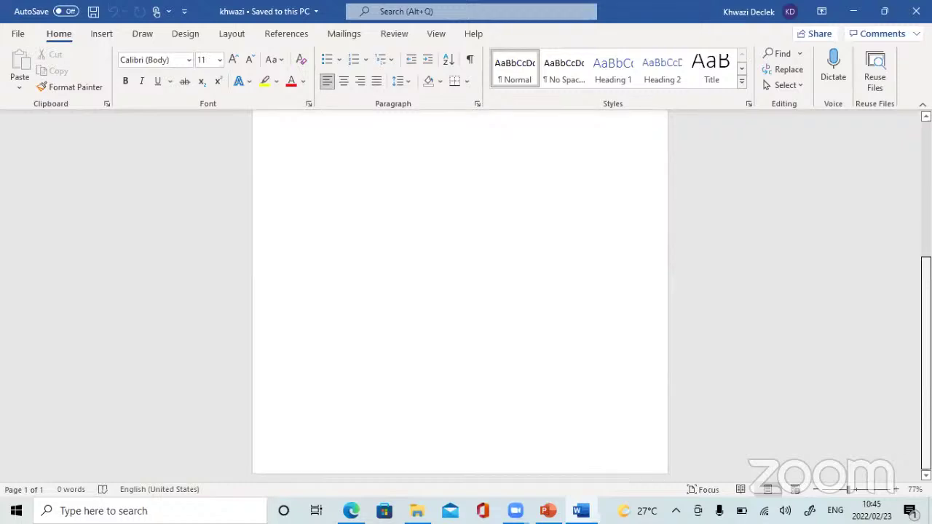
{"action": "scroll", "coordinate": [460, 291], "scroll_direction": "up", "scroll_amount": 5}
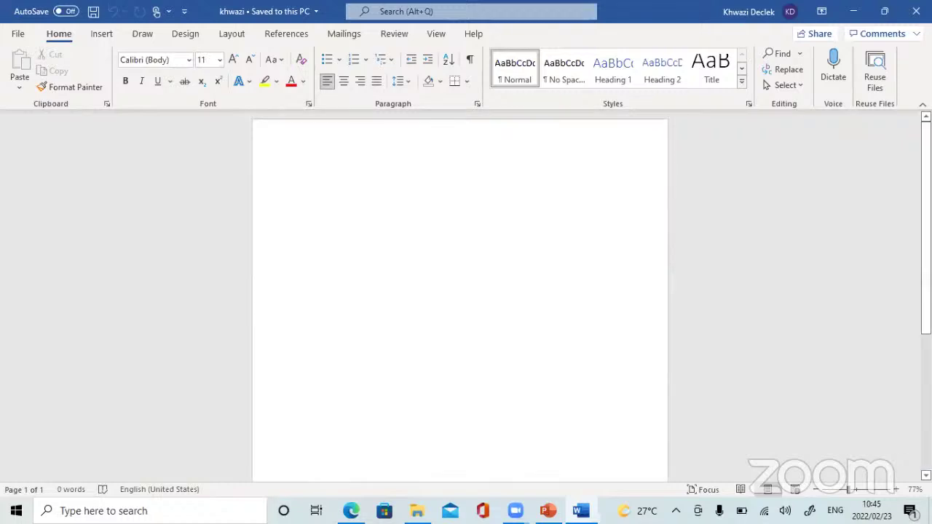
{"action": "scroll", "coordinate": [460, 291], "scroll_direction": "down", "scroll_amount": 1}
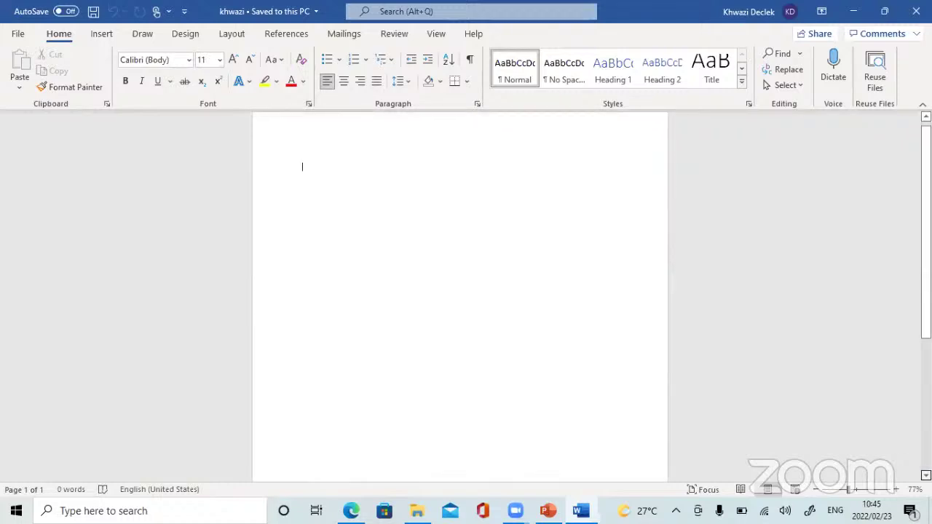
{"action": "scroll", "coordinate": [460, 291], "scroll_direction": "down", "scroll_amount": 2}
{"action": "scroll", "coordinate": [460, 291], "scroll_direction": "down", "scroll_amount": 2}
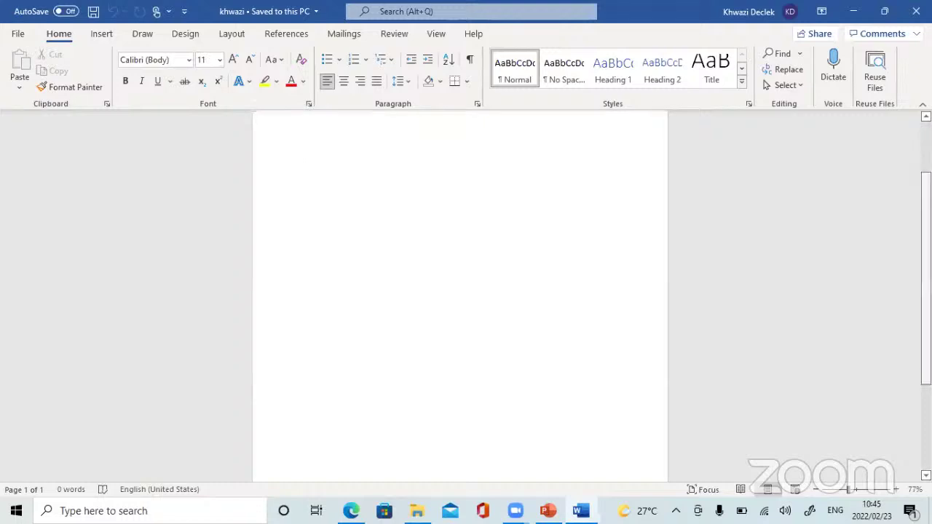
{"action": "scroll", "coordinate": [460, 291], "scroll_direction": "up", "scroll_amount": 5}
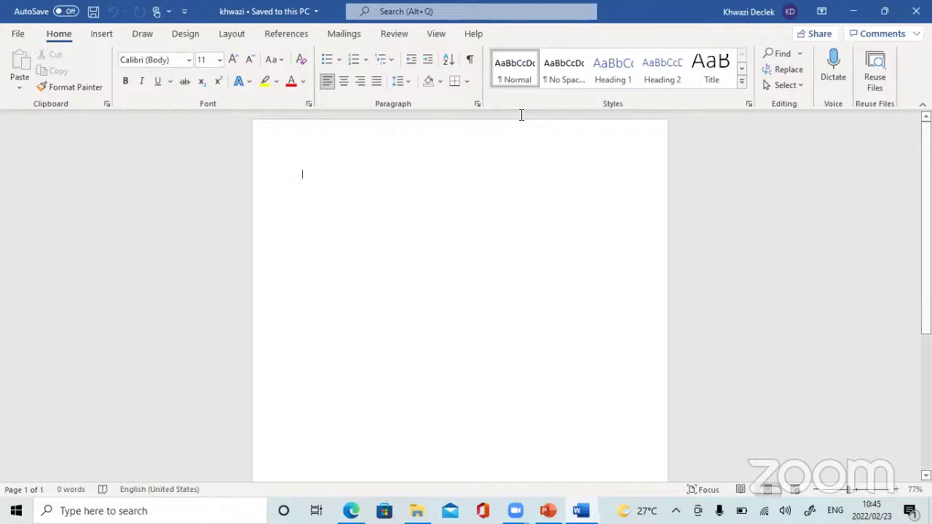
- Minimize and reopen the document window, and switch it to its smaller size and back to full screen
{"action": "left_click", "coordinate": [853, 11]}
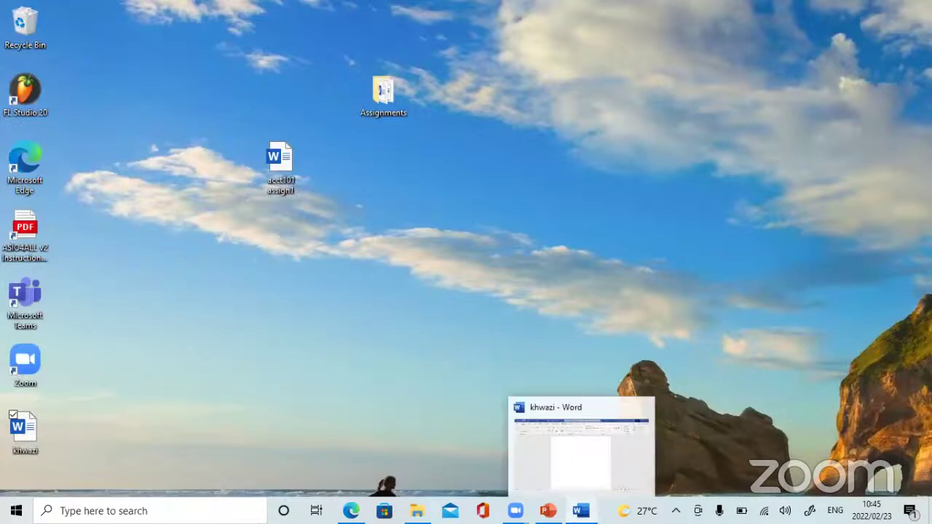
{"action": "left_click", "coordinate": [580, 510]}
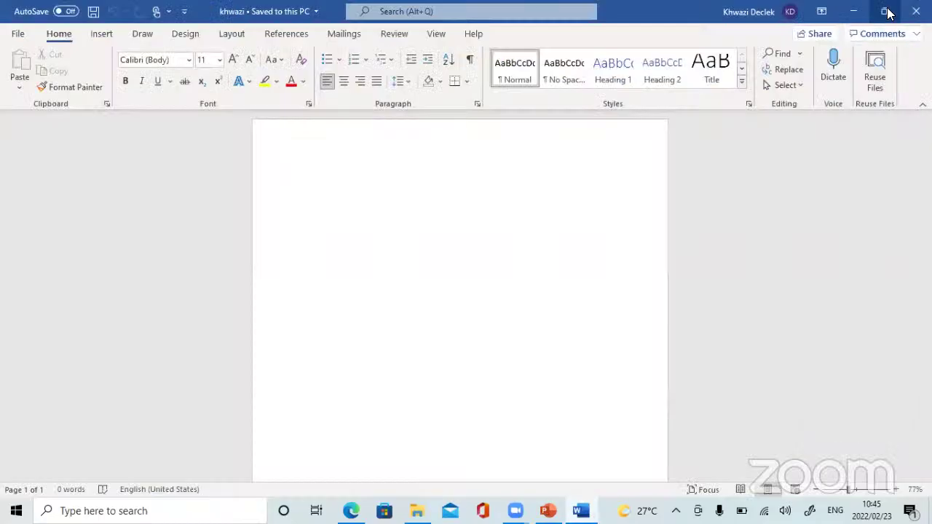
{"action": "left_click", "coordinate": [887, 10]}
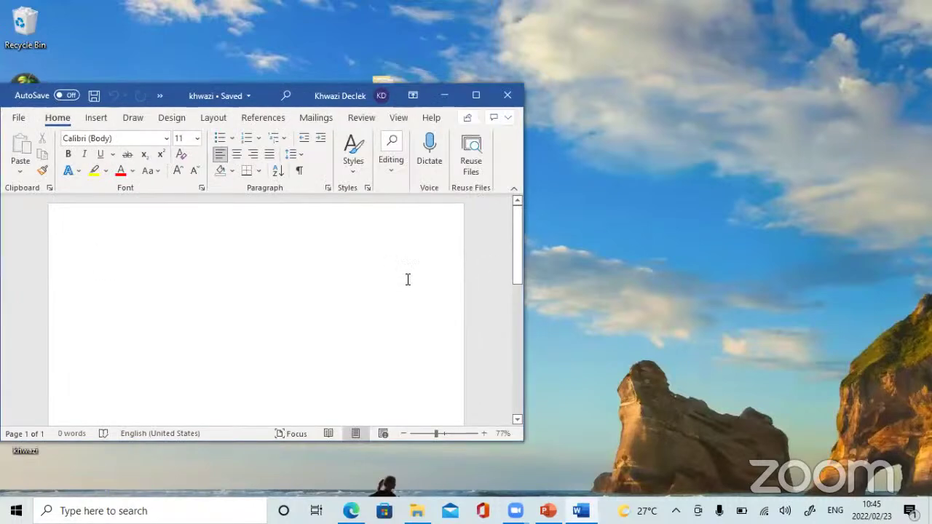
{"action": "left_click", "coordinate": [474, 97]}
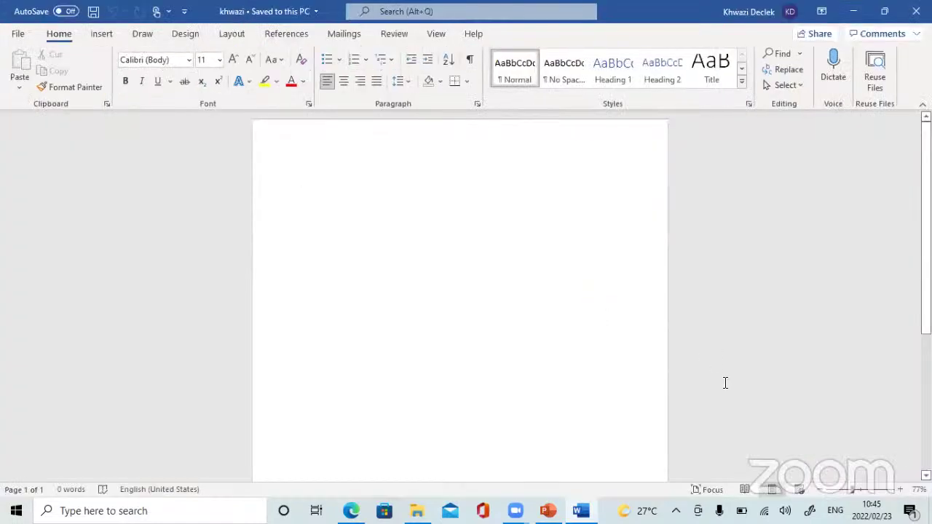
- Zoom the blank page in to 130% and back out to 100%
{"action": "left_click", "coordinate": [899, 490]}
{"action": "left_click", "coordinate": [899, 489]}
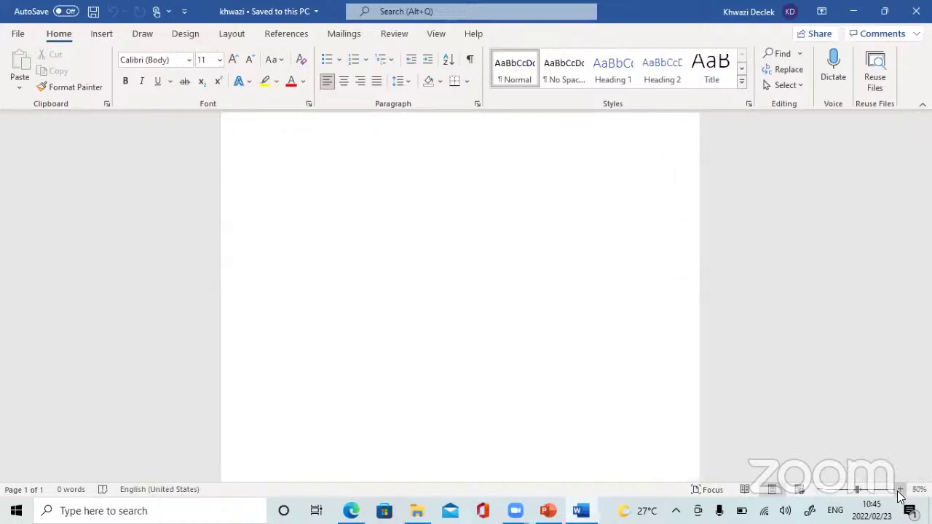
{"action": "left_click", "coordinate": [898, 490]}
{"action": "left_click", "coordinate": [899, 490]}
{"action": "left_click", "coordinate": [899, 490]}
{"action": "left_click", "coordinate": [899, 490]}
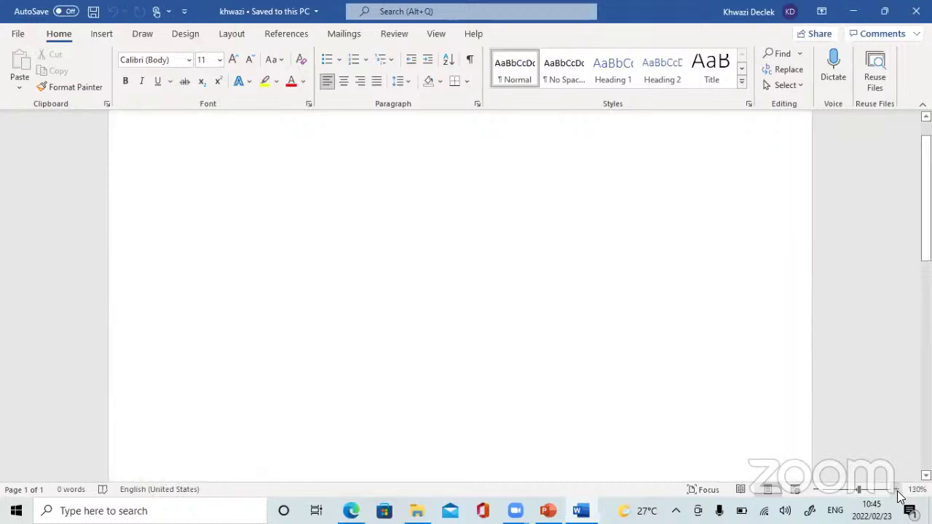
{"action": "left_click", "coordinate": [815, 492]}
{"action": "left_click", "coordinate": [816, 492]}
{"action": "left_click", "coordinate": [816, 492]}
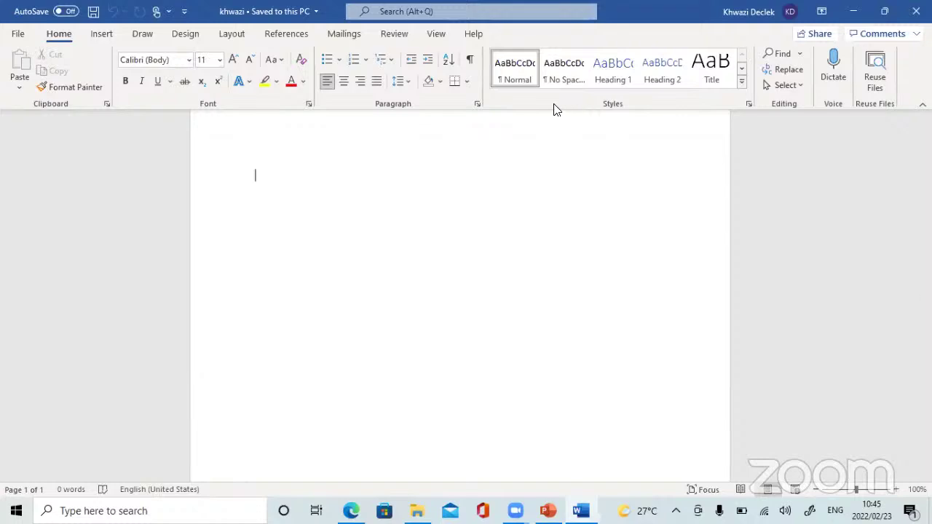
{"action": "left_click", "coordinate": [154, 58]}
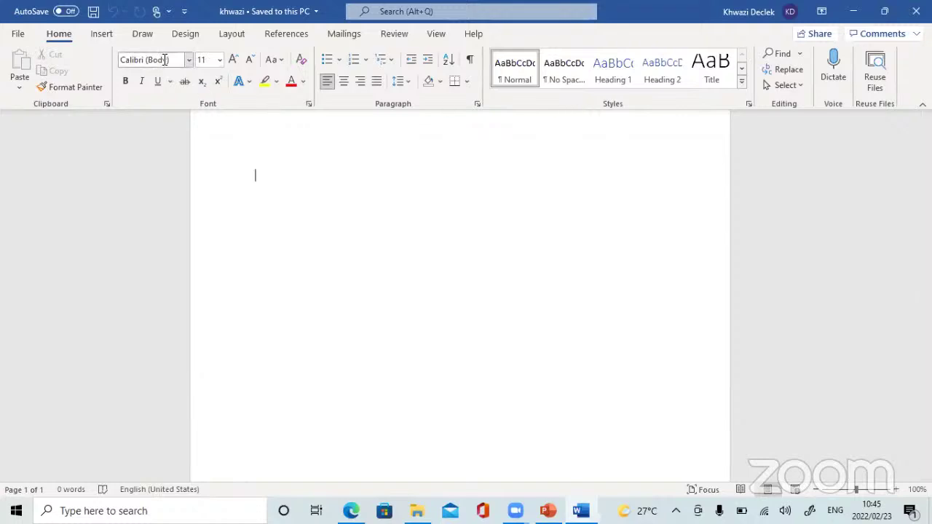
{"action": "left_click", "coordinate": [167, 58]}
{"action": "left_click", "coordinate": [207, 59]}
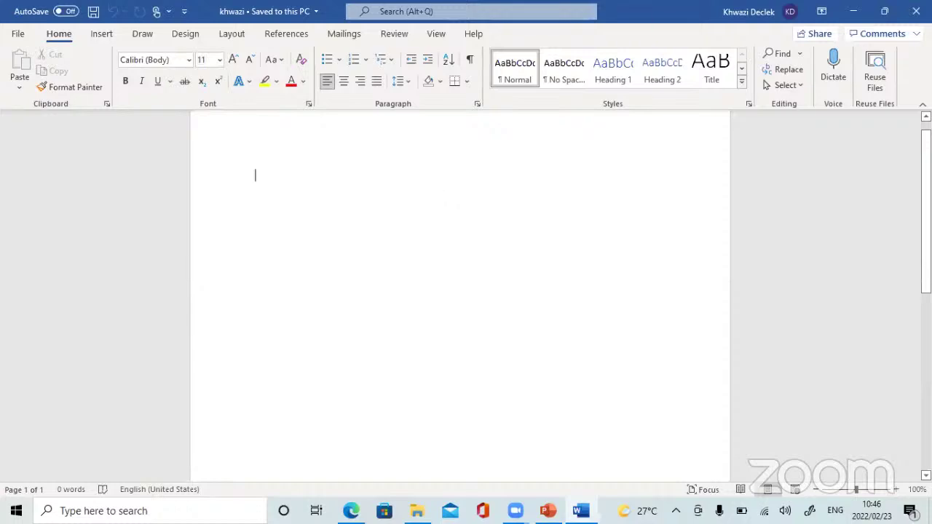
- Fill the document with five paragraphs of sample text using =RAND(5)
{"action": "type", "text": "=rand"}
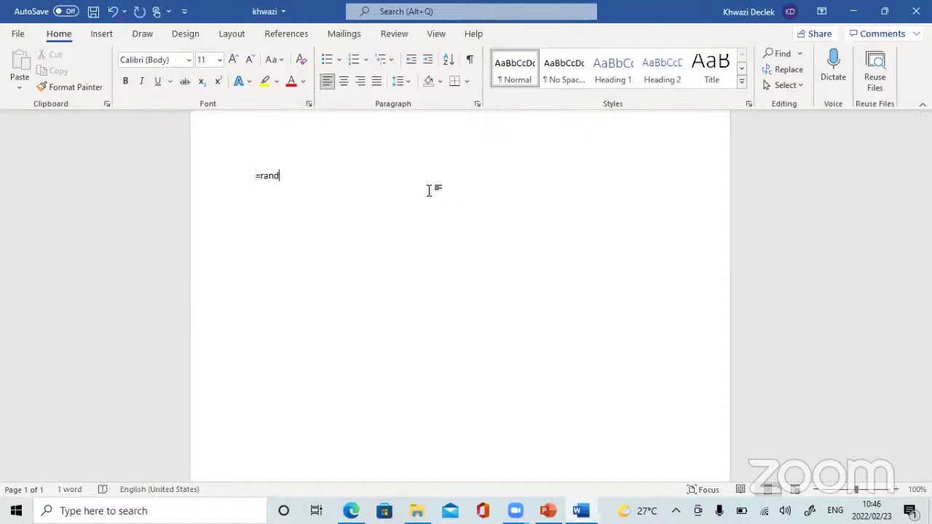
{"action": "key", "text": "BackSpace"}
{"action": "key", "text": "BackSpace"}
{"action": "key", "text": "BackSpace"}
{"action": "key", "text": "BackSpace"}
{"action": "type", "text": "RAND(5)"}
{"action": "key", "text": "Return"}
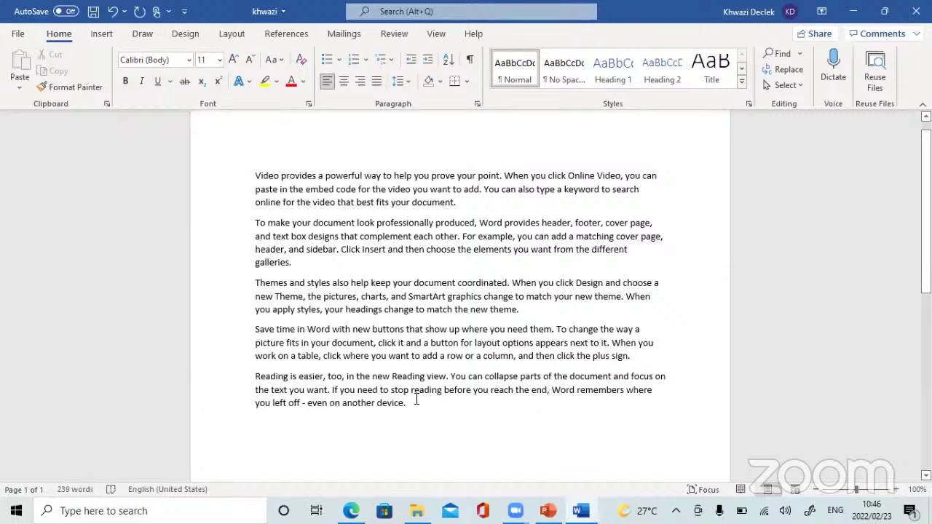
- Change the font of all five paragraphs to Comic Sans MS
{"action": "left_click_drag", "start_coordinate": [417, 400], "coordinate": [247, 174]}
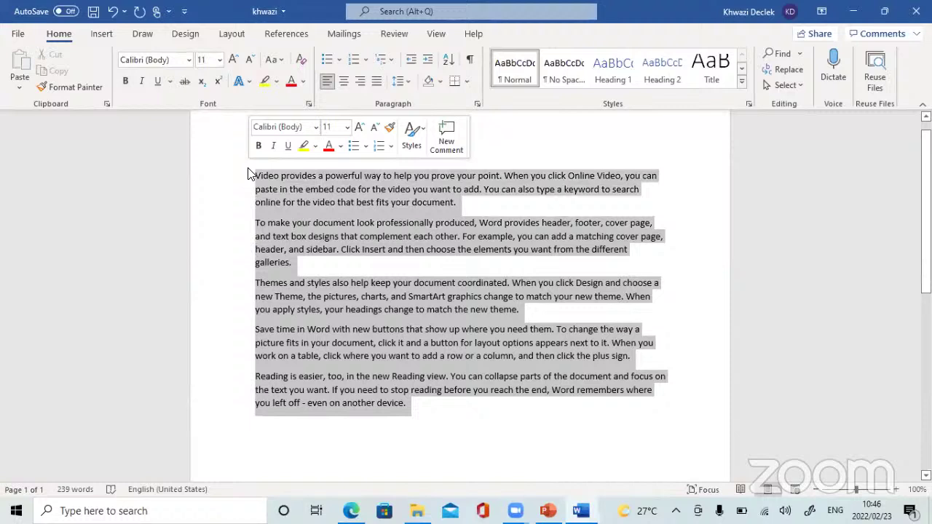
{"action": "left_click", "coordinate": [158, 61]}
{"action": "type", "text": "Comic Sans MS"}
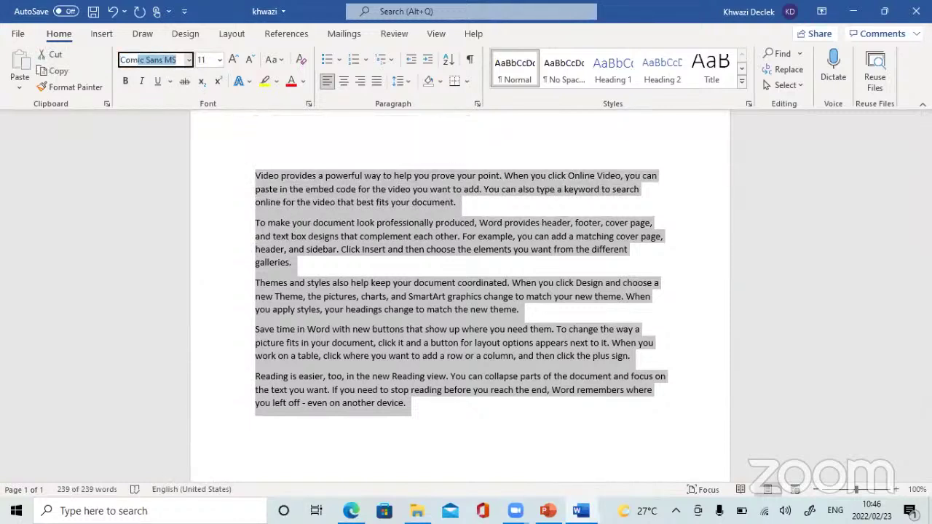
{"action": "key", "text": "Return"}
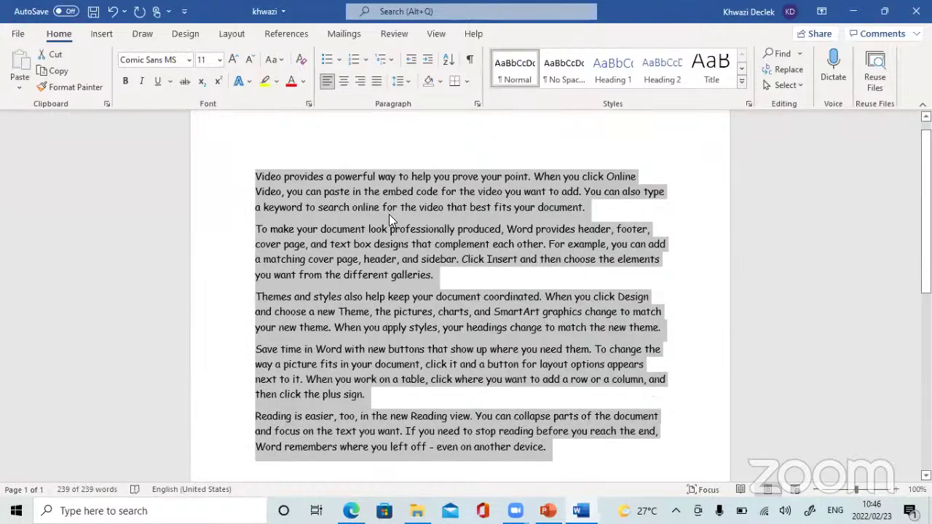
- Try setting the font of all the selected text to "New times roman"
{"action": "left_click", "coordinate": [174, 60]}
{"action": "type", "text": "New"}
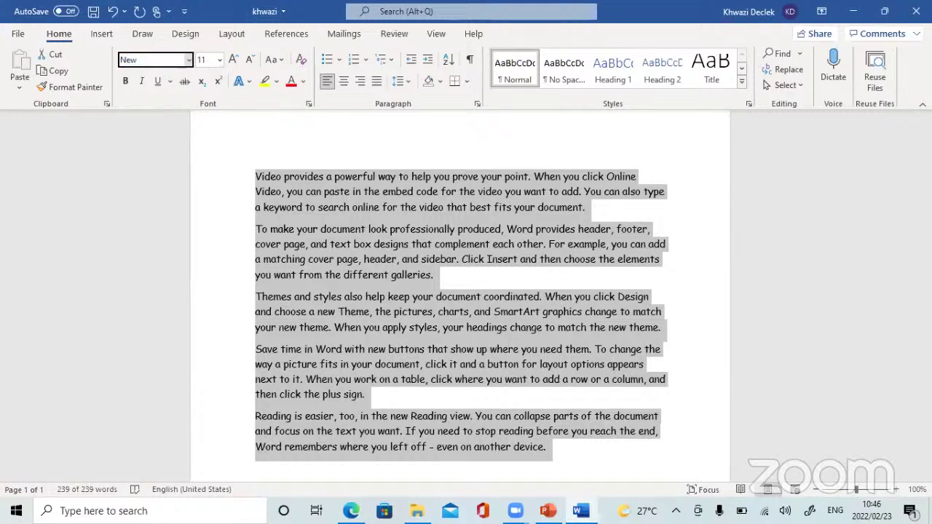
{"action": "type", "text": " times roman"}
{"action": "key", "text": "Return"}
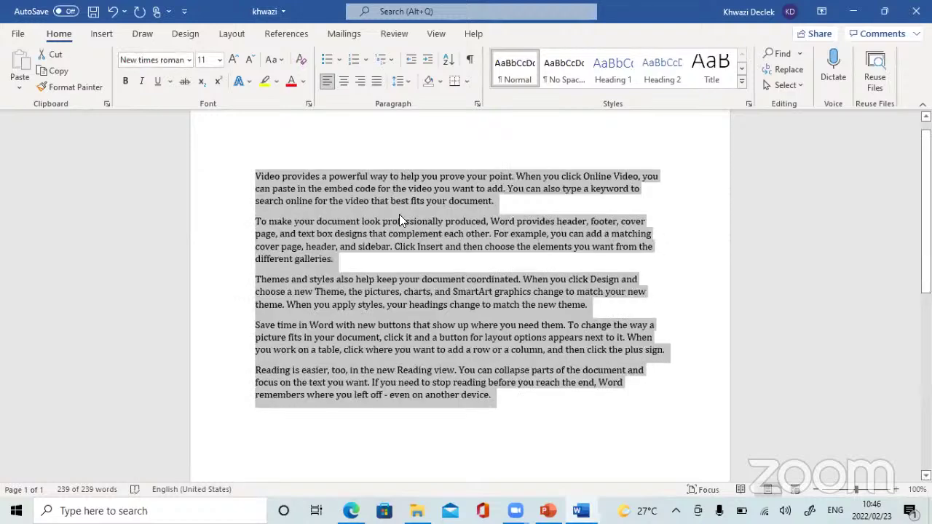
- Set all the selected text back to Comic Sans MS from the recently used fonts and deselect it
{"action": "left_click", "coordinate": [188, 61]}
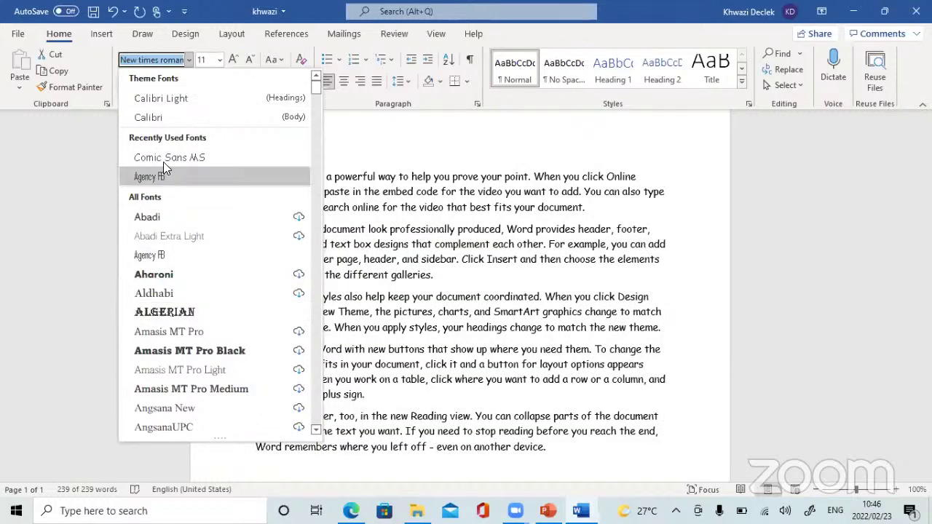
{"action": "left_click", "coordinate": [162, 160]}
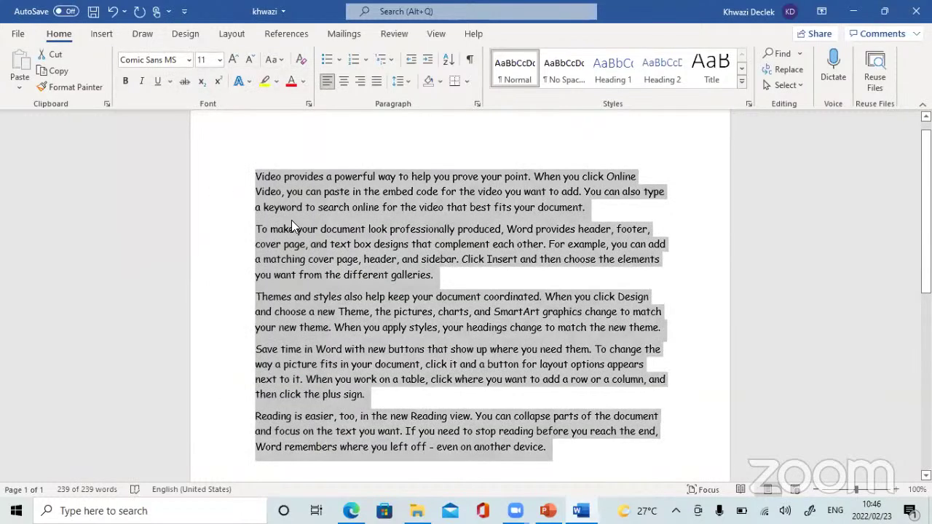
{"action": "left_click", "coordinate": [339, 226]}
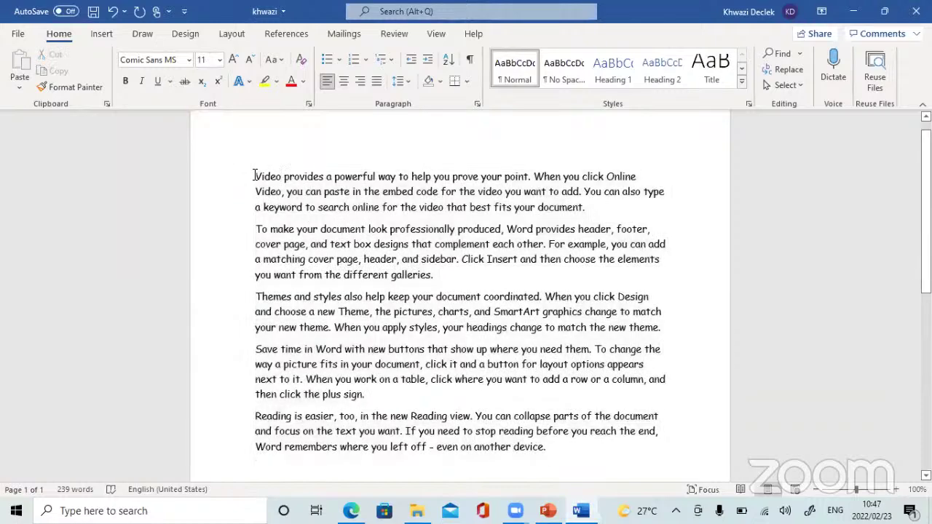
- Make the sentence "Video provides a powerful way to help you prove your point." bold, and undo the bold
{"action": "left_click_drag", "start_coordinate": [255, 176], "coordinate": [533, 177]}
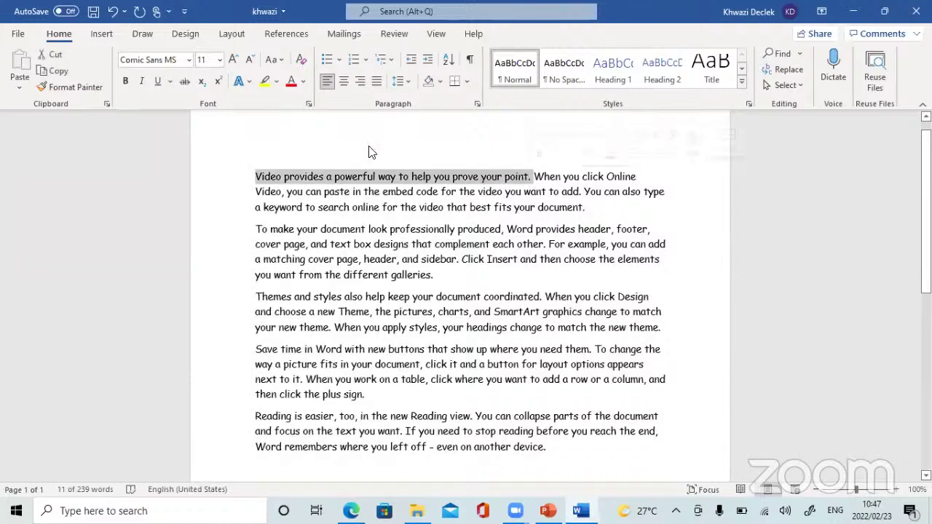
{"action": "left_click", "coordinate": [125, 81]}
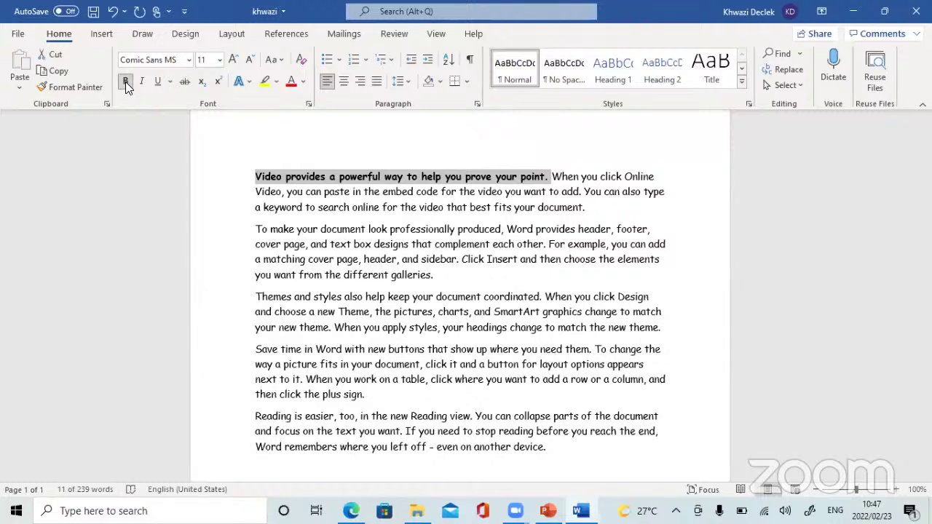
{"action": "left_click", "coordinate": [568, 150]}
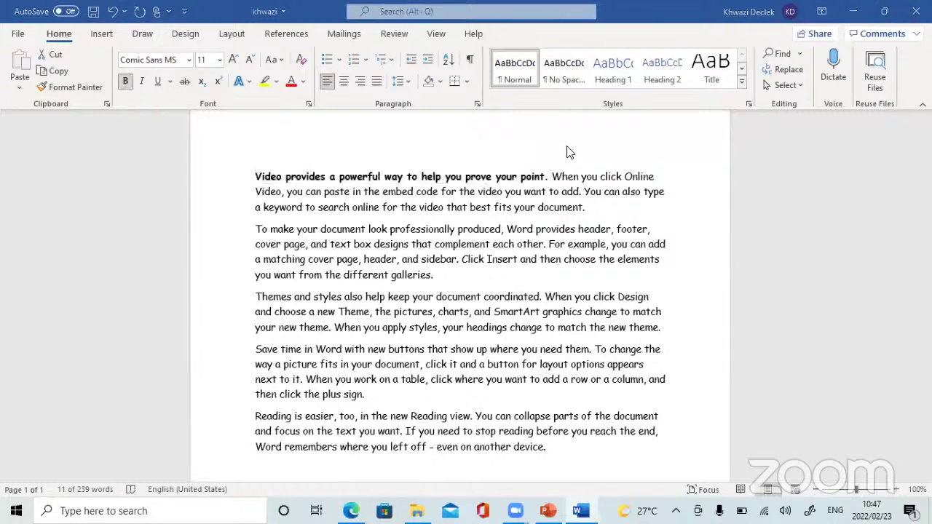
{"action": "left_click", "coordinate": [541, 179], "text": "ctrl"}
{"action": "key", "text": "ctrl+b"}
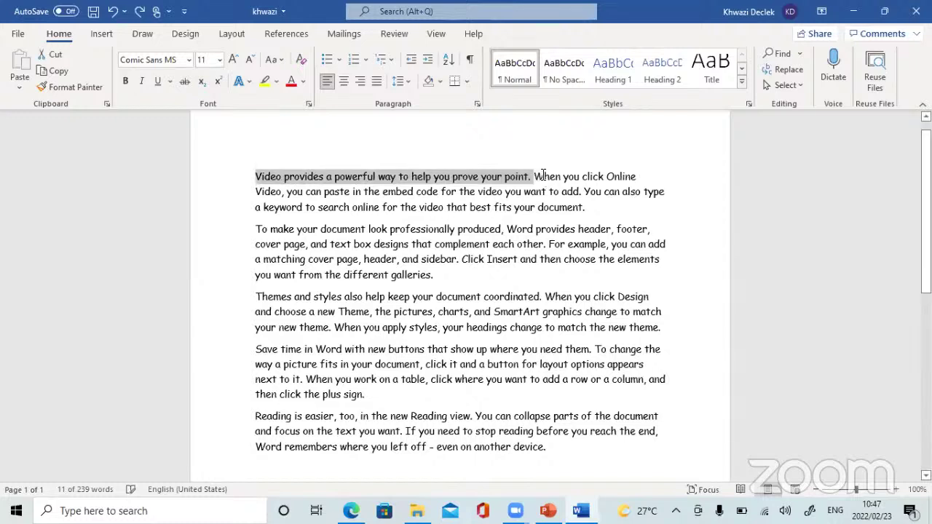
- Highlight the first sentence of the document in turquoise
{"action": "left_click", "coordinate": [277, 82]}
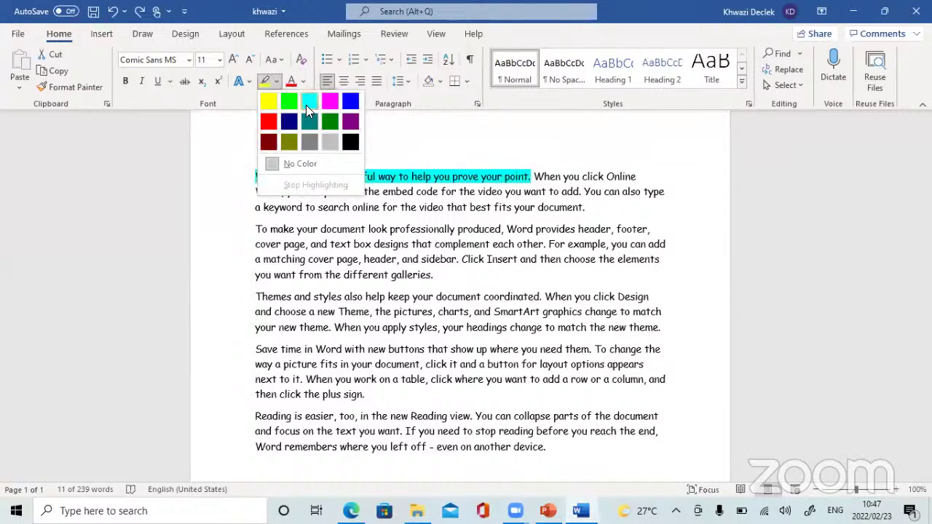
{"action": "left_click", "coordinate": [306, 104]}
{"action": "left_click", "coordinate": [375, 176]}
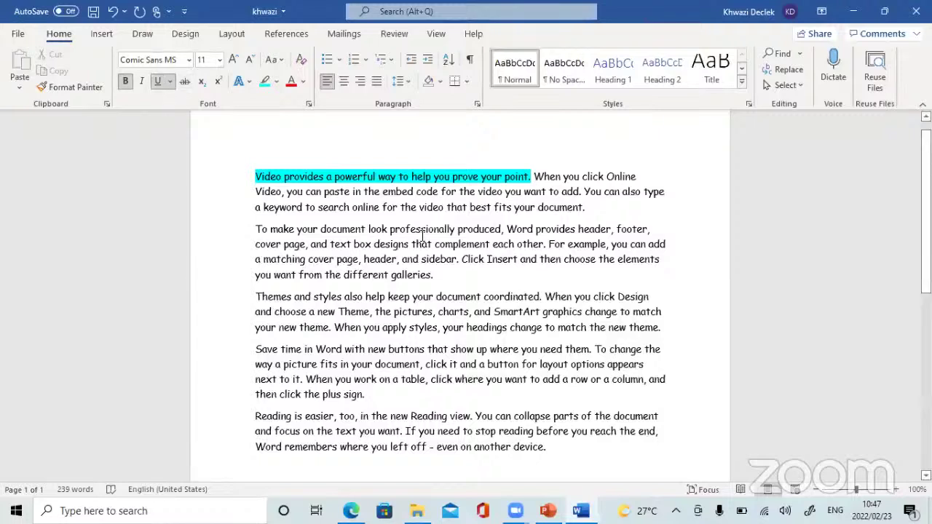
- Apply underline, bold and italic to the highlighted first sentence, and remove the bold and underline again
{"action": "left_click", "coordinate": [311, 182]}
{"action": "left_click_drag", "start_coordinate": [255, 177], "coordinate": [533, 179]}
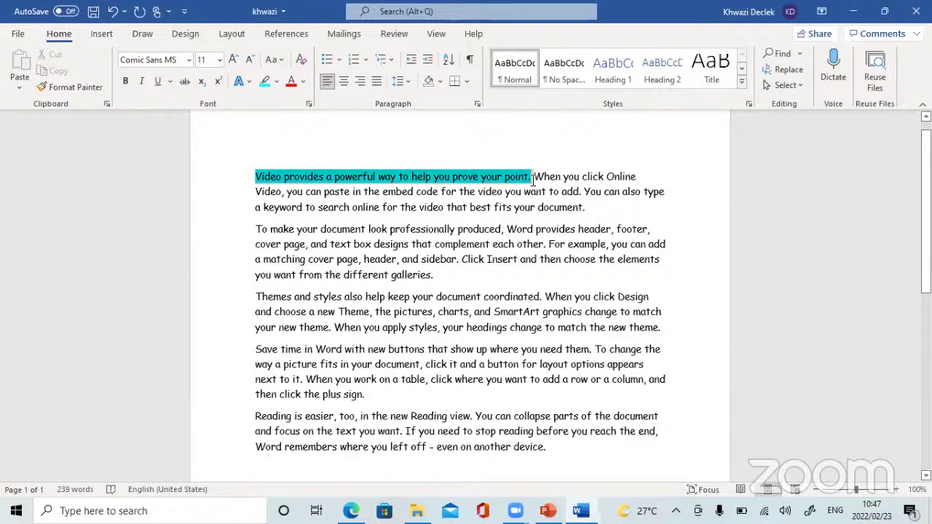
{"action": "left_click", "coordinate": [156, 83]}
{"action": "left_click", "coordinate": [126, 81]}
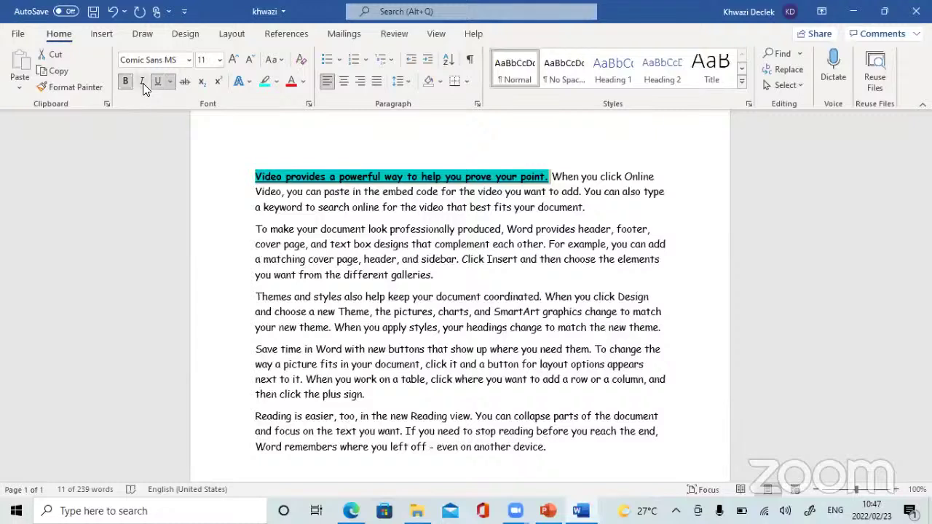
{"action": "left_click", "coordinate": [143, 83]}
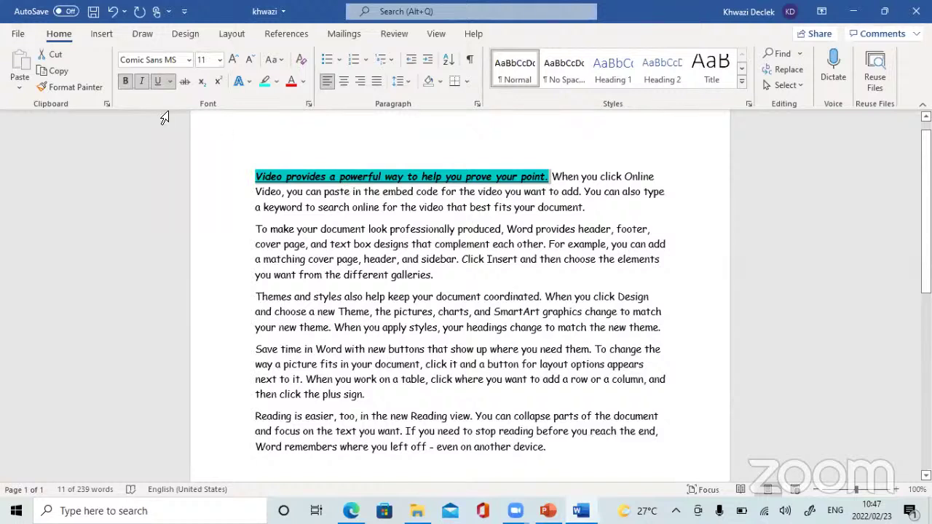
{"action": "left_click", "coordinate": [125, 81]}
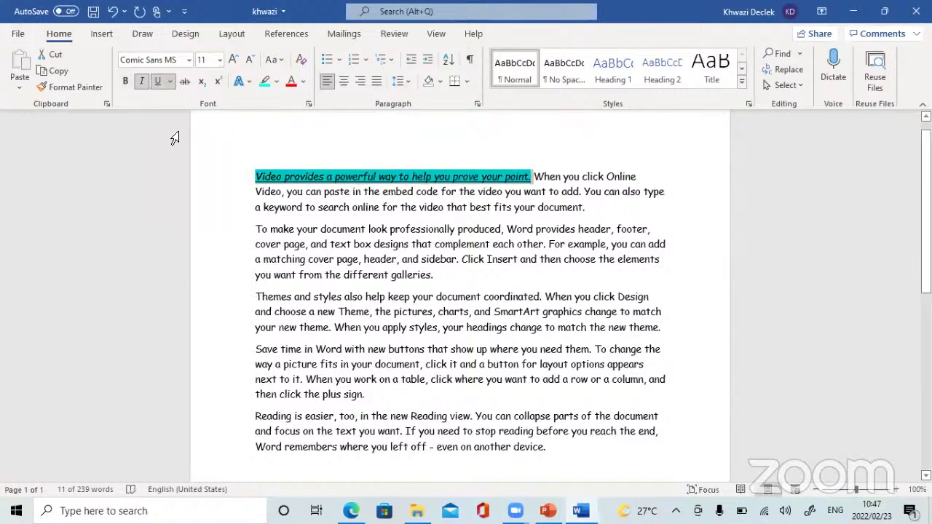
{"action": "left_click", "coordinate": [160, 81]}
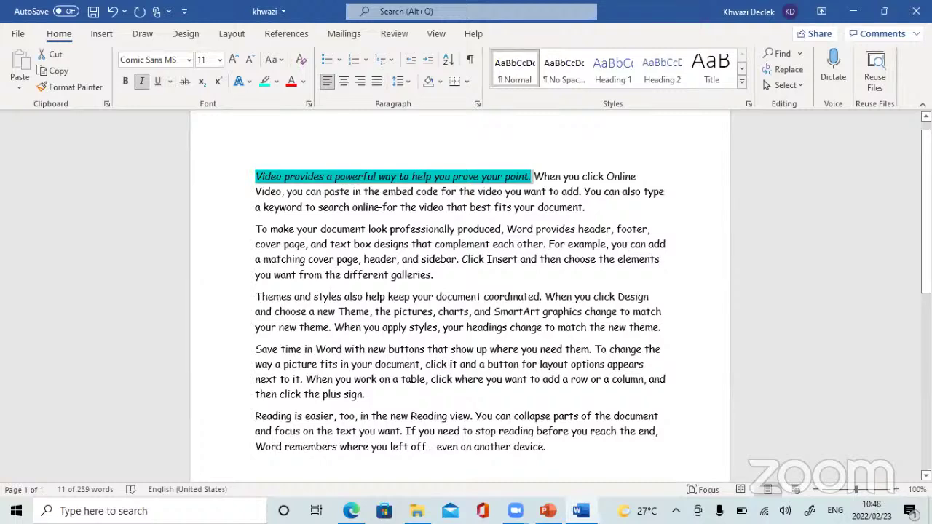
- Set the font size of all the document text to 20
{"action": "left_click", "coordinate": [258, 172]}
{"action": "left_click_drag", "start_coordinate": [259, 169], "coordinate": [562, 451]}
{"action": "left_click_drag", "start_coordinate": [529, 416], "coordinate": [528, 416]}
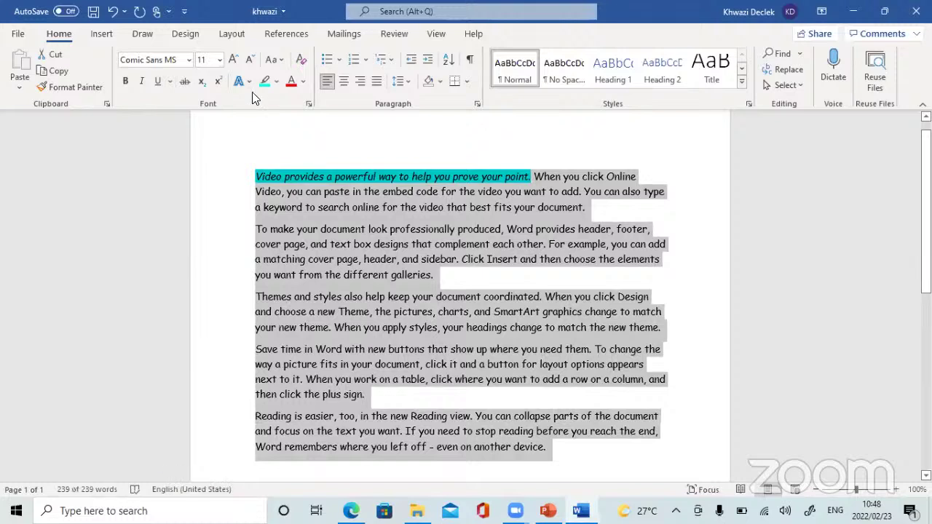
{"action": "left_click", "coordinate": [210, 60]}
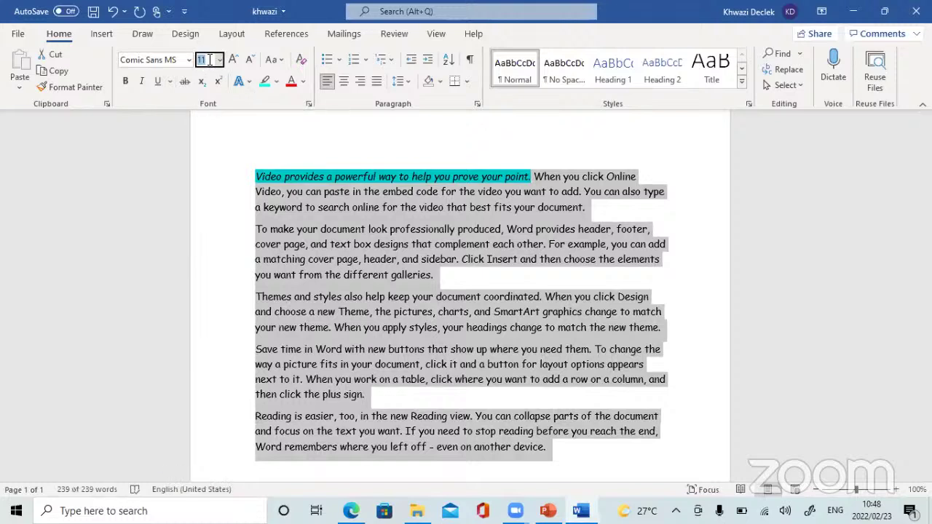
{"action": "type", "text": "20"}
{"action": "key", "text": "Return"}
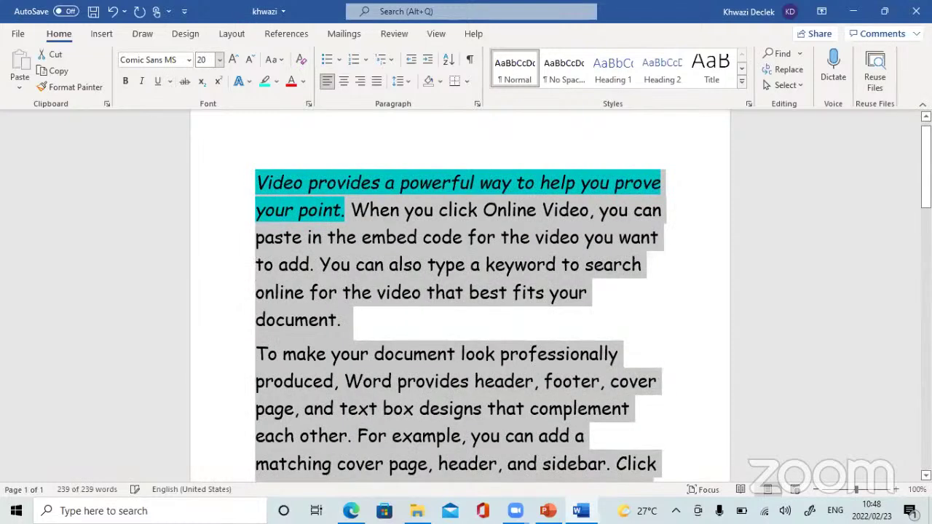
- Shrink the selected text stepwise to size 14 and grow it back to size 20
{"action": "left_click", "coordinate": [249, 62]}
{"action": "left_click", "coordinate": [248, 61]}
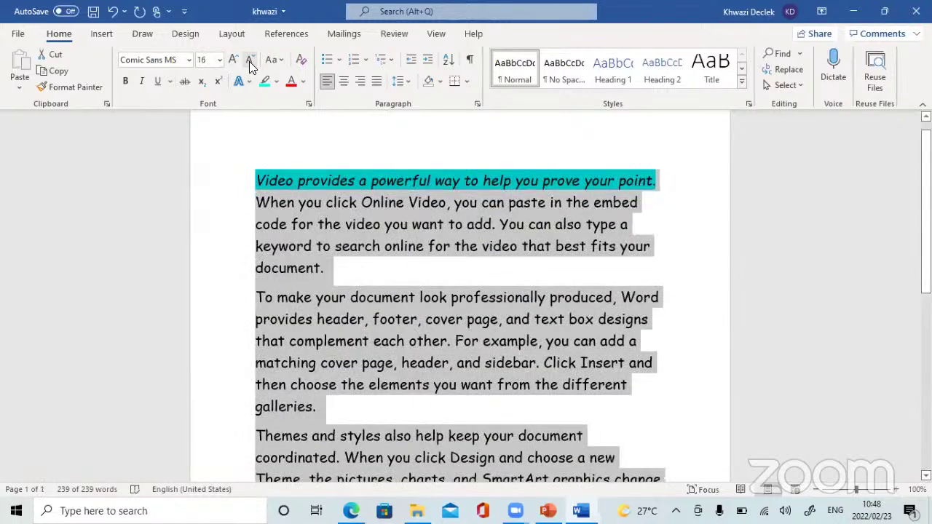
{"action": "left_click", "coordinate": [249, 61]}
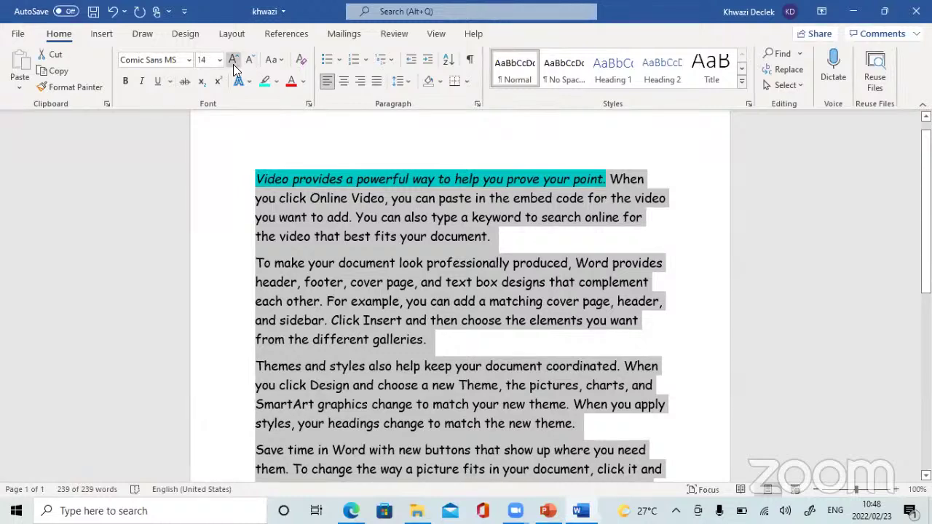
{"action": "left_click", "coordinate": [233, 64]}
{"action": "left_click", "coordinate": [233, 64]}
{"action": "left_click", "coordinate": [233, 64]}
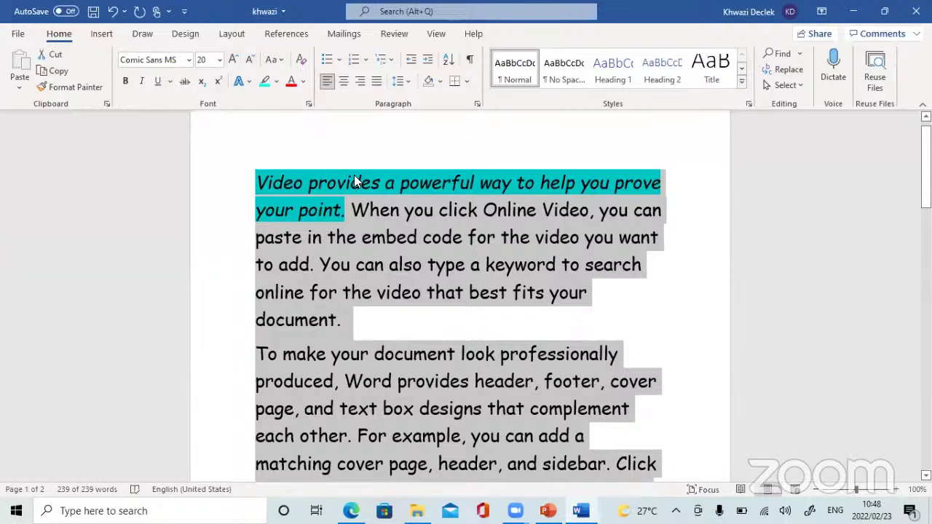
- Deselect the text and save the document's changes to its existing file
{"action": "left_click", "coordinate": [436, 267]}
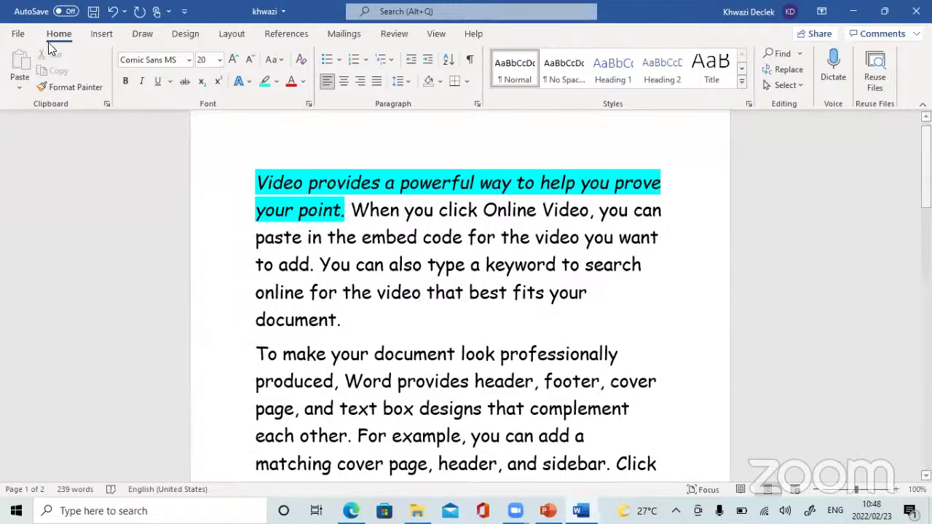
{"action": "left_click", "coordinate": [18, 33]}
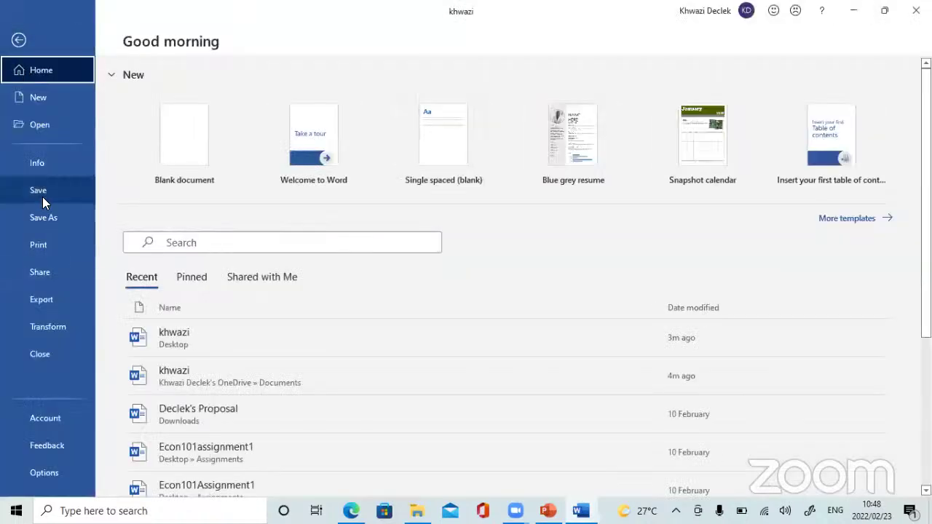
{"action": "left_click", "coordinate": [43, 196]}
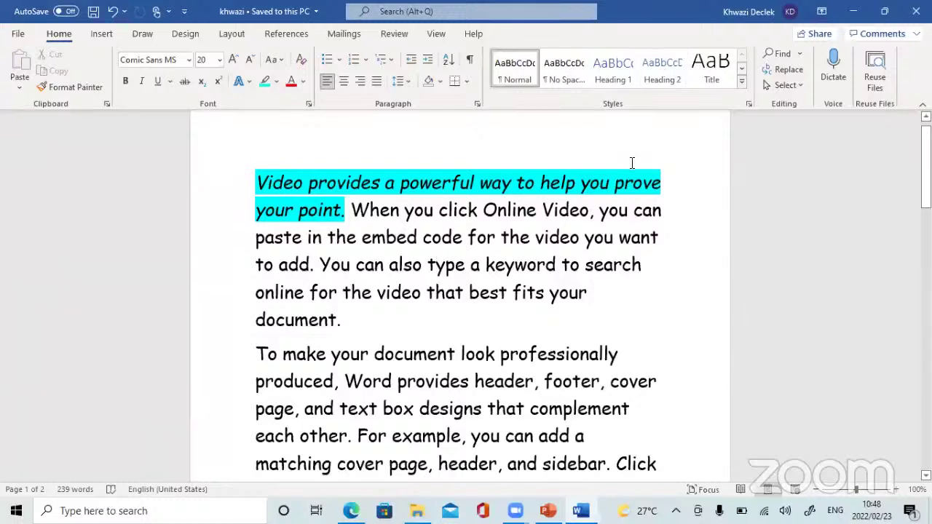
- Insert the built-in Banded cover page in front of the document's text
{"action": "left_click", "coordinate": [102, 36]}
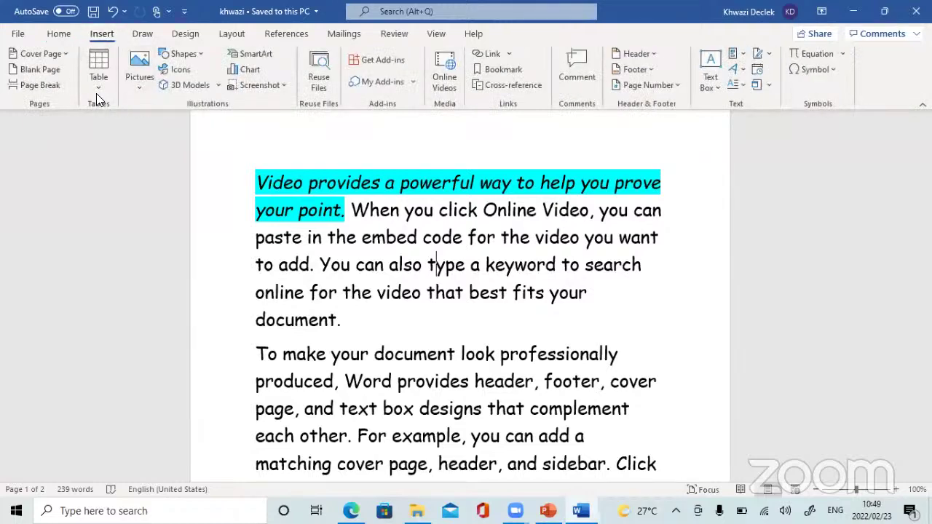
{"action": "left_click", "coordinate": [68, 53]}
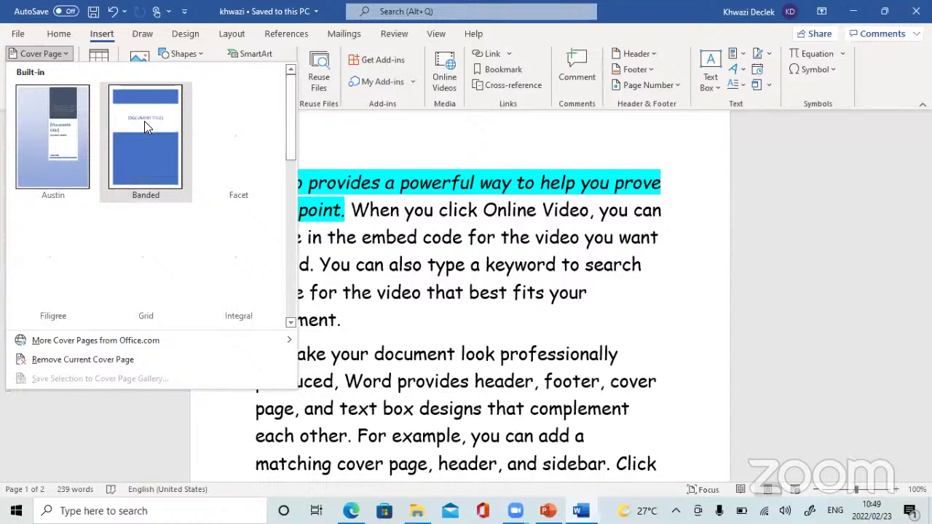
{"action": "left_click", "coordinate": [186, 128]}
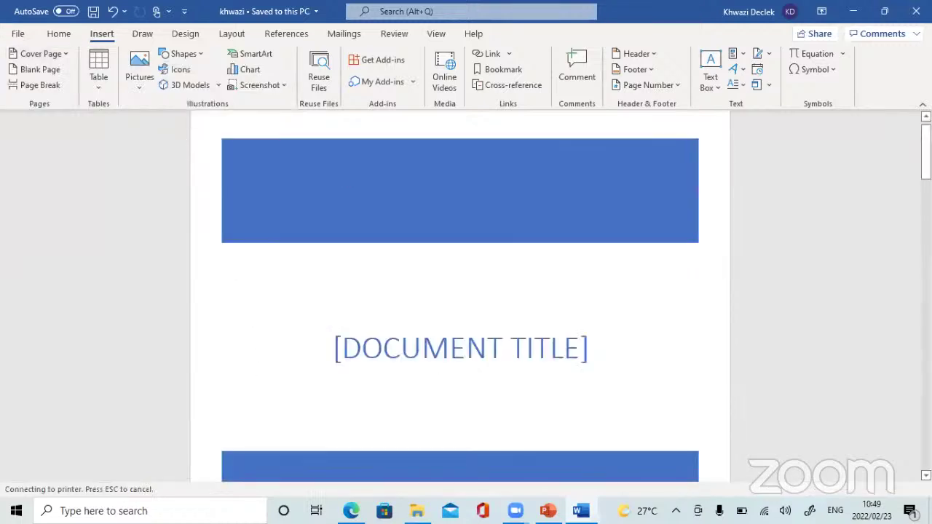
{"action": "scroll", "coordinate": [460, 299], "scroll_direction": "down", "scroll_amount": 5}
{"action": "left_click_drag", "start_coordinate": [925, 200], "coordinate": [925, 270]}
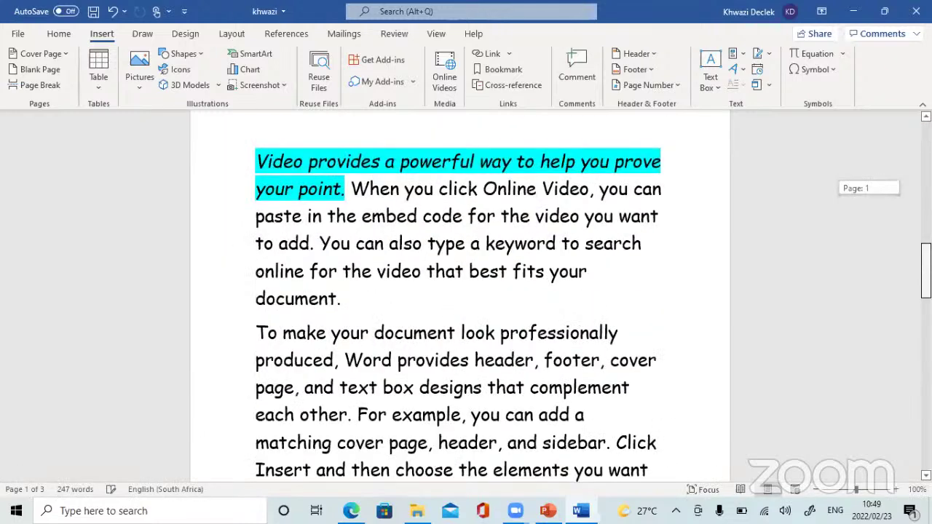
- Draw a small rounded rectangle in the empty space after the word "document." that ends the first paragraph
{"action": "left_click", "coordinate": [378, 302]}
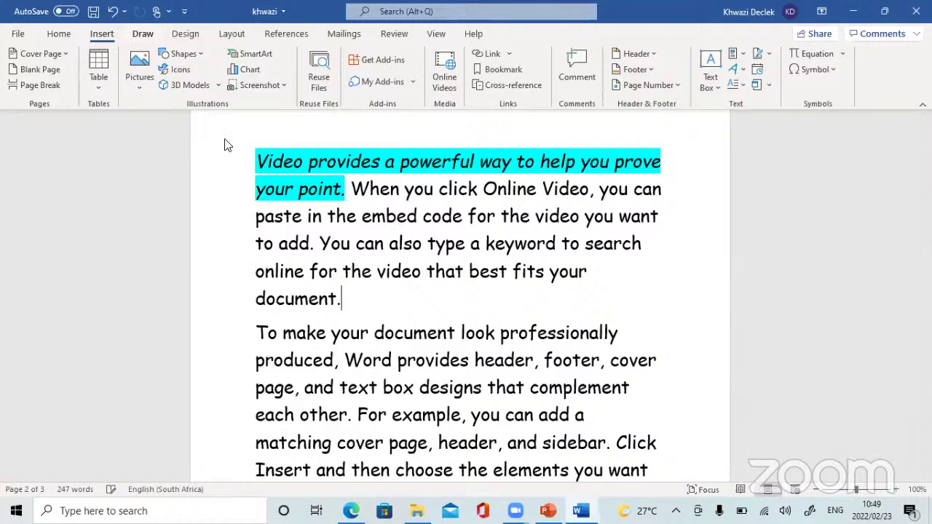
{"action": "left_click", "coordinate": [201, 54]}
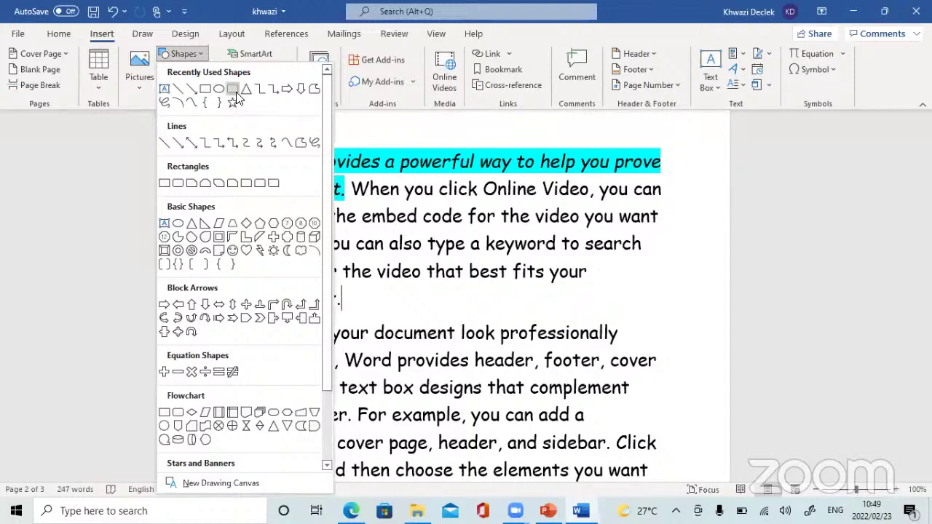
{"action": "left_click", "coordinate": [236, 92]}
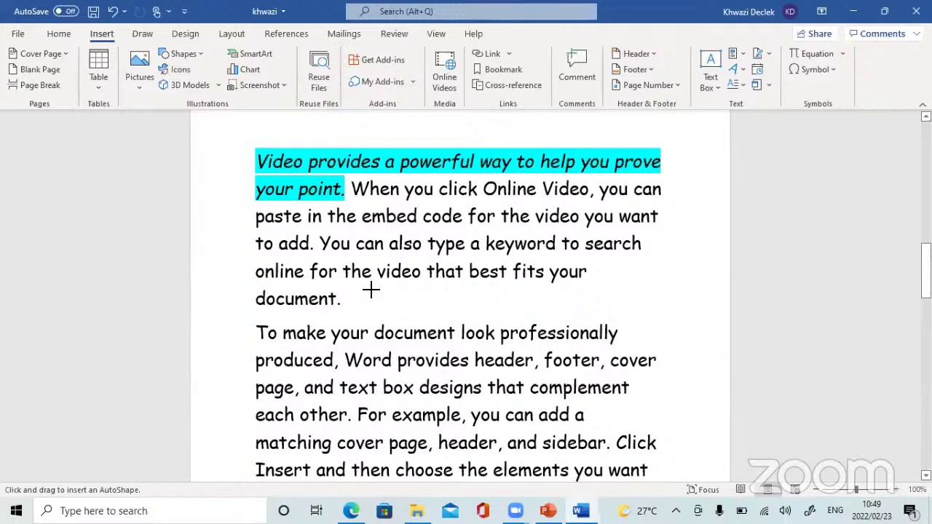
{"action": "left_click_drag", "start_coordinate": [371, 290], "coordinate": [497, 317]}
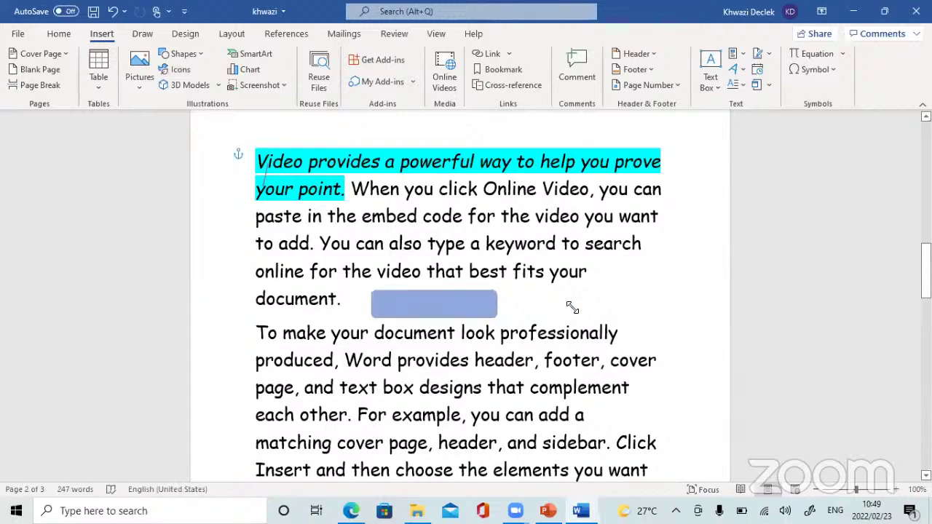
{"action": "left_click", "coordinate": [628, 318]}
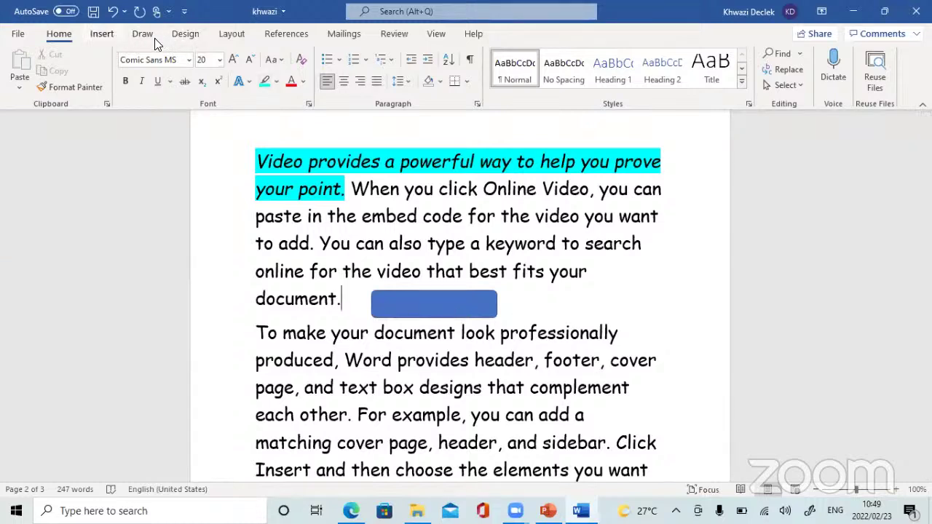
- Set the document's page color to the standard Red and look over the page border options
{"action": "left_click", "coordinate": [187, 34]}
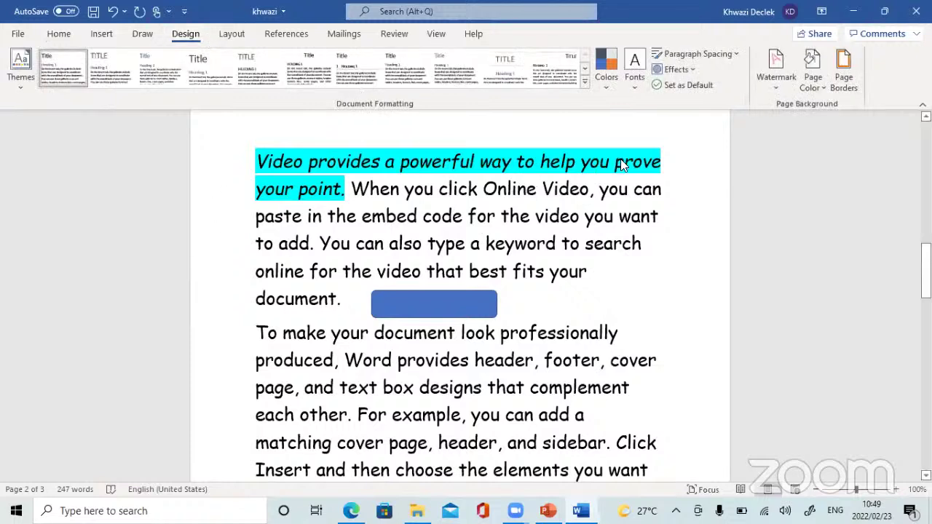
{"action": "left_click", "coordinate": [609, 87]}
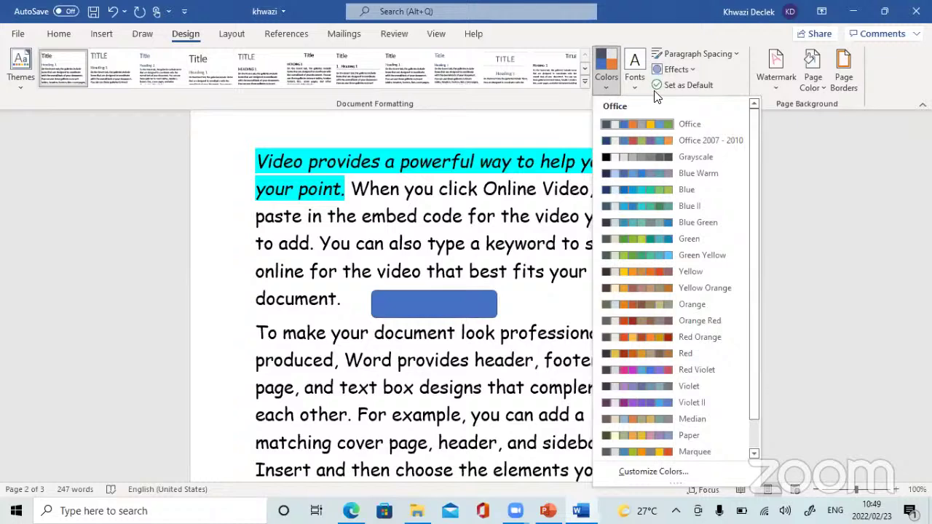
{"action": "left_click", "coordinate": [823, 87]}
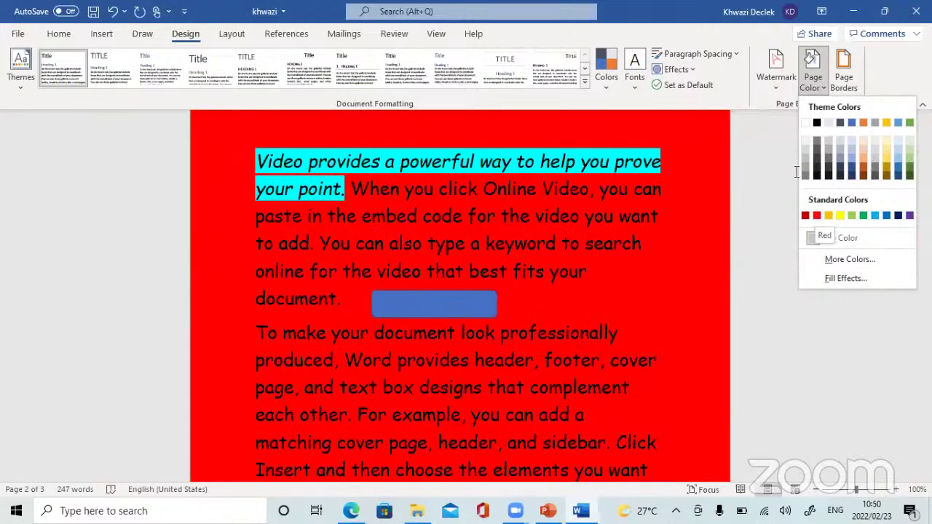
{"action": "left_click", "coordinate": [816, 215]}
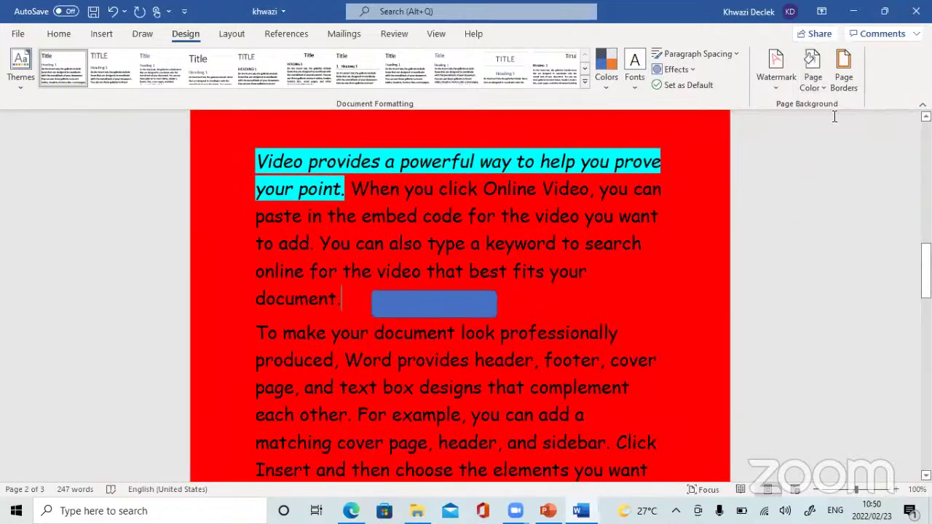
{"action": "left_click", "coordinate": [844, 76]}
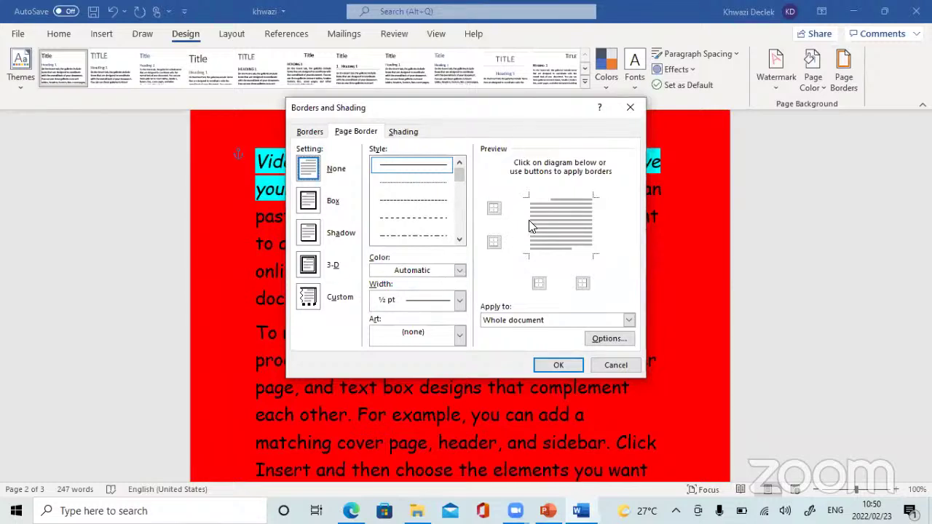
{"action": "left_click", "coordinate": [615, 365]}
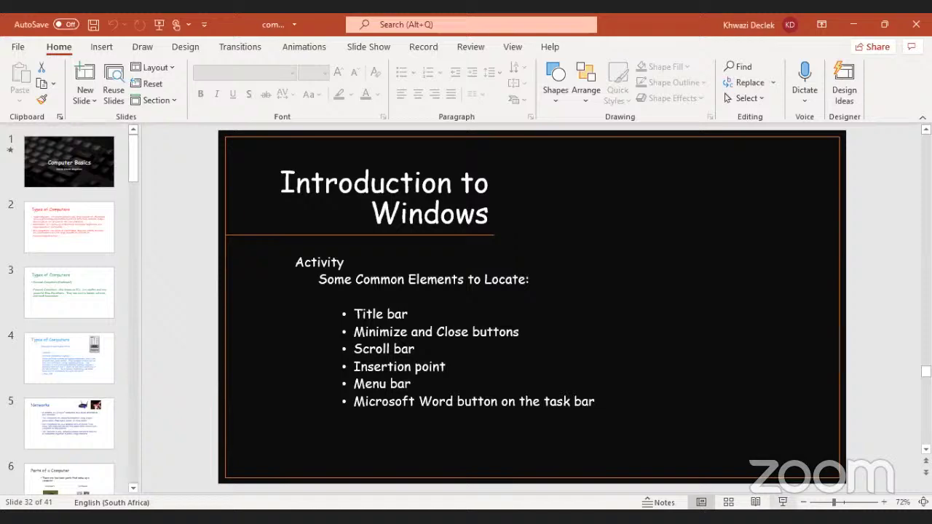
- Switch to the PowerPoint presentation, present it from the current "Introduction to Windows" activity slide and advance two slides
{"action": "left_click", "coordinate": [782, 502]}
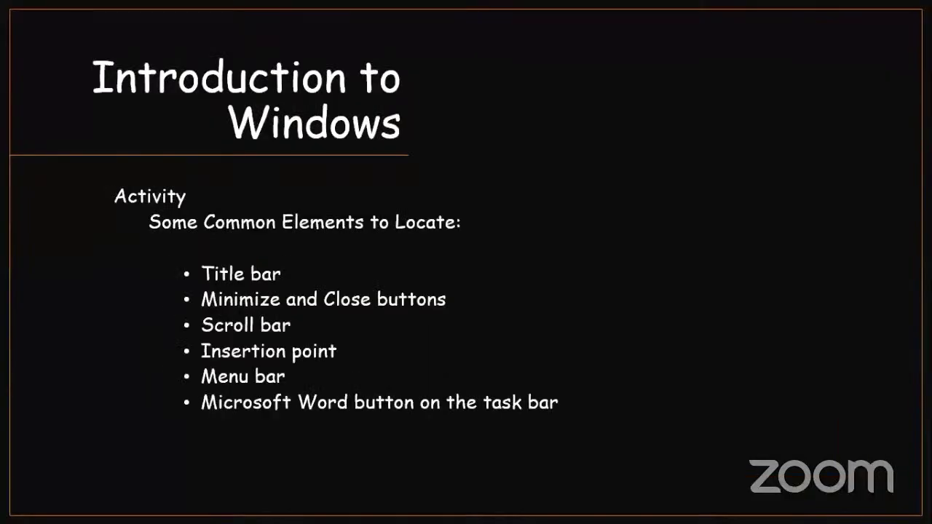
{"action": "key", "text": "Right"}
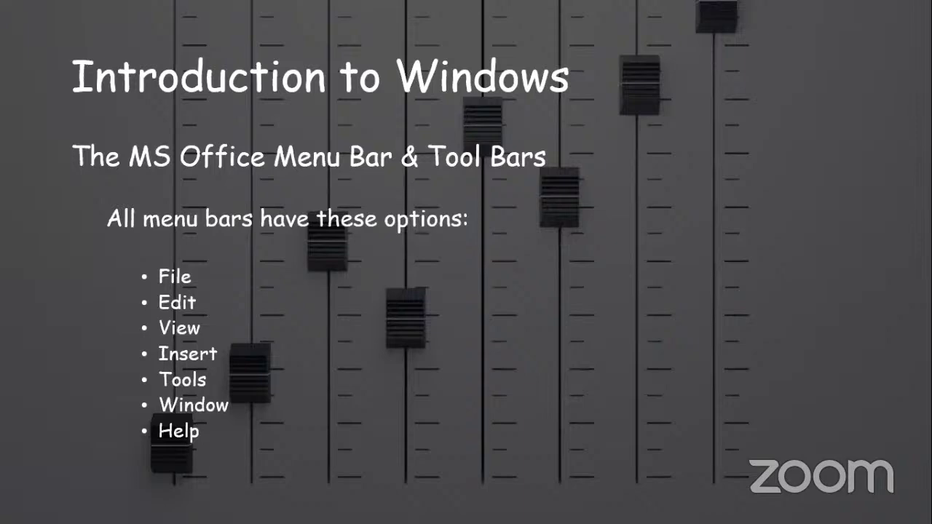
{"action": "key", "text": "Right"}
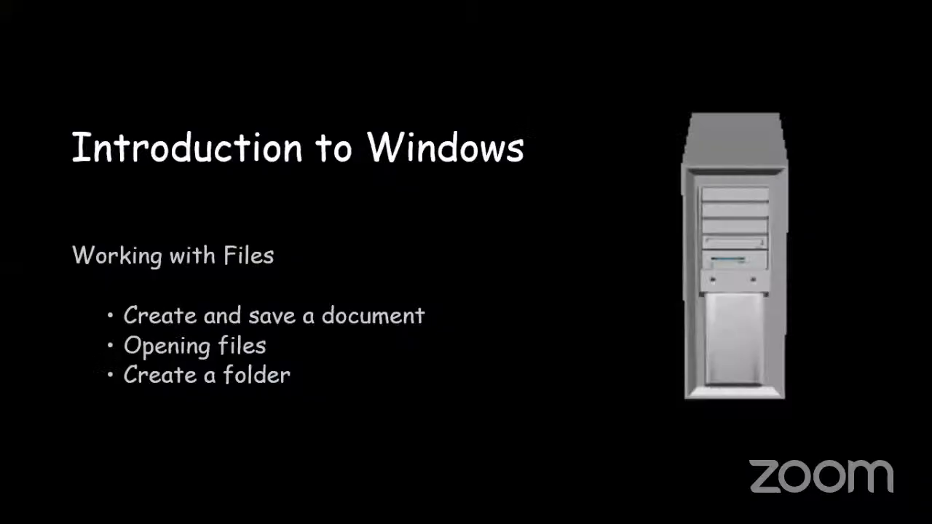